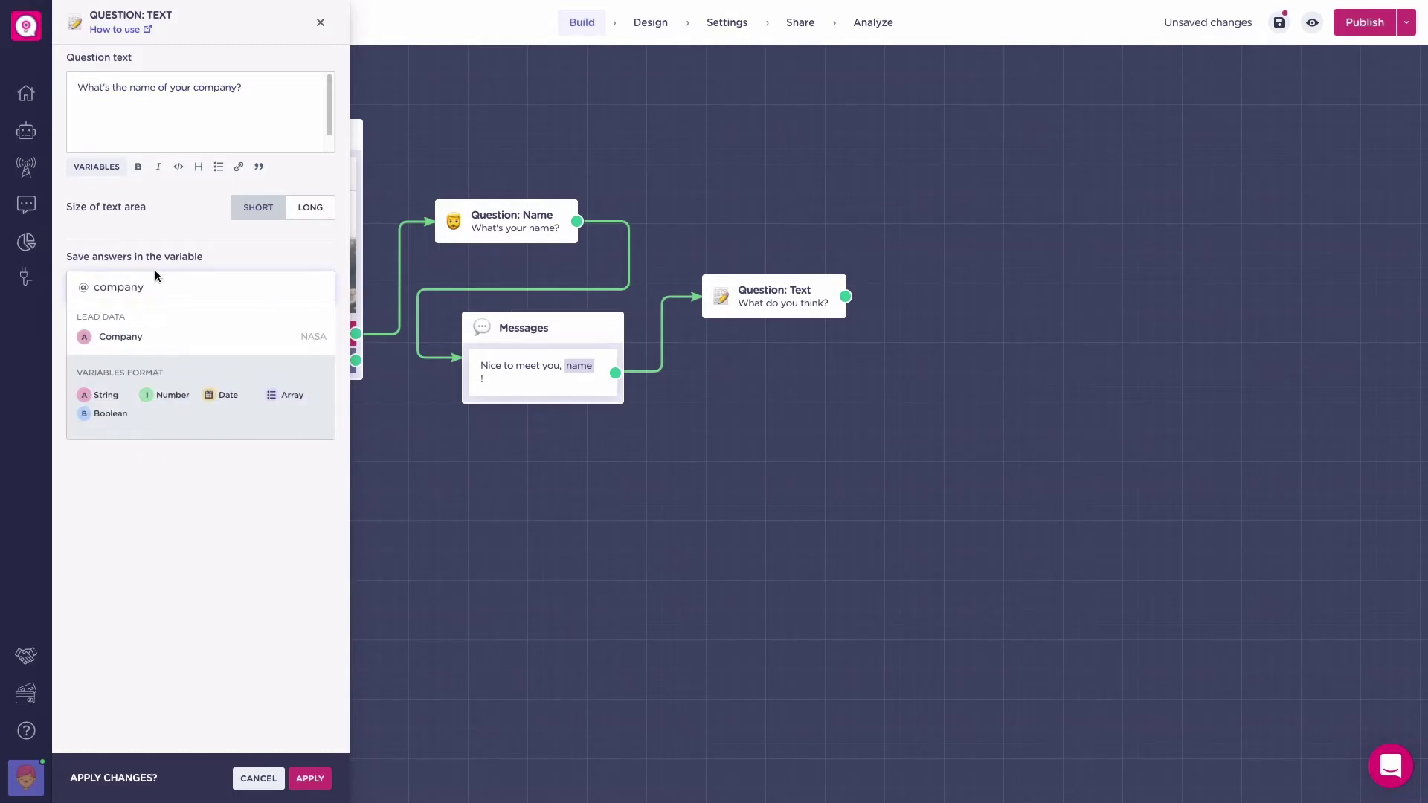
Step: Save the company name question's answers in the existing company variable and apply the block's changes
{"action": "left_click", "coordinate": [121, 336]}
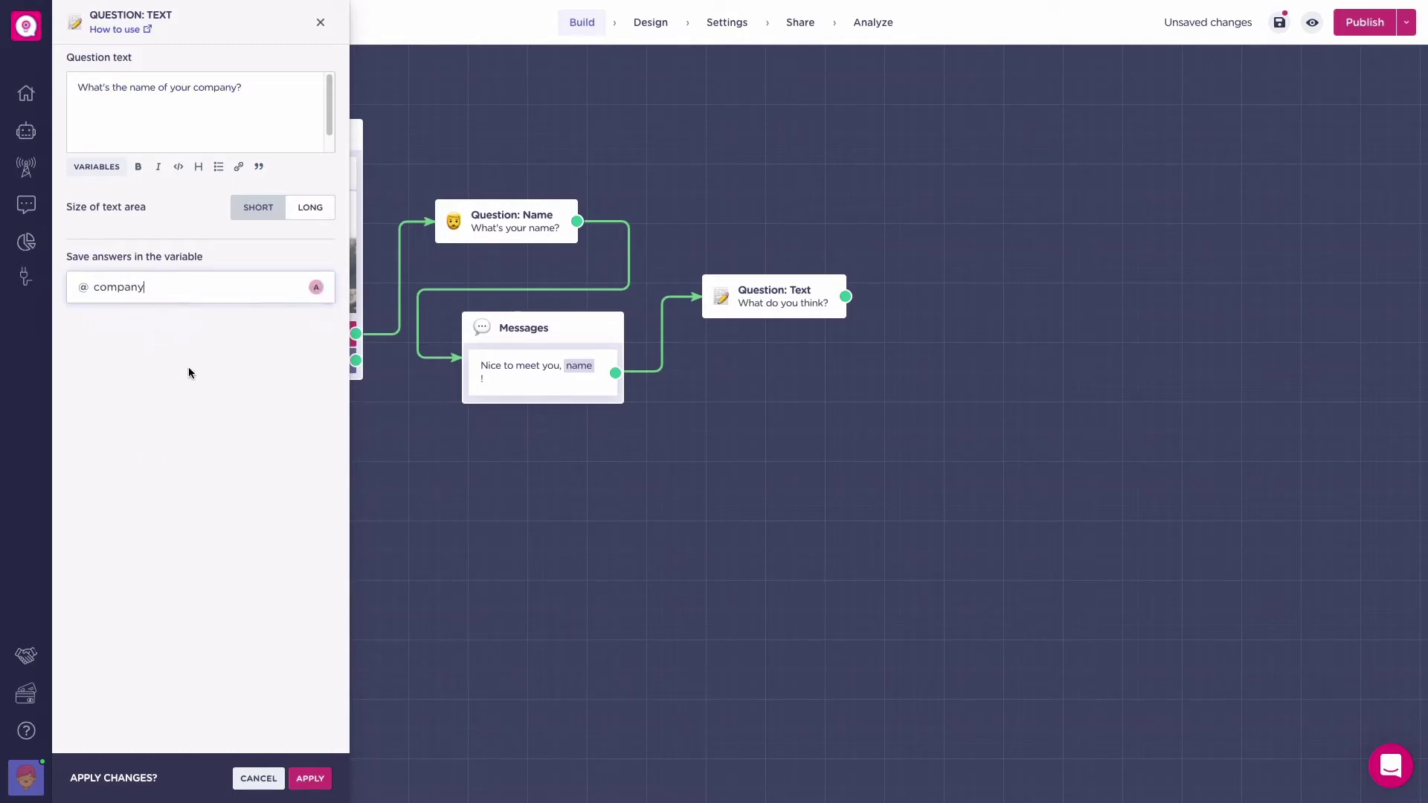
{"action": "left_click", "coordinate": [311, 779]}
Step: Add an Email question block after the company name question, keeping "What's your email?" and the email variable
{"action": "left_click_drag", "start_coordinate": [853, 297], "coordinate": [811, 375]}
{"action": "type", "text": "email"}
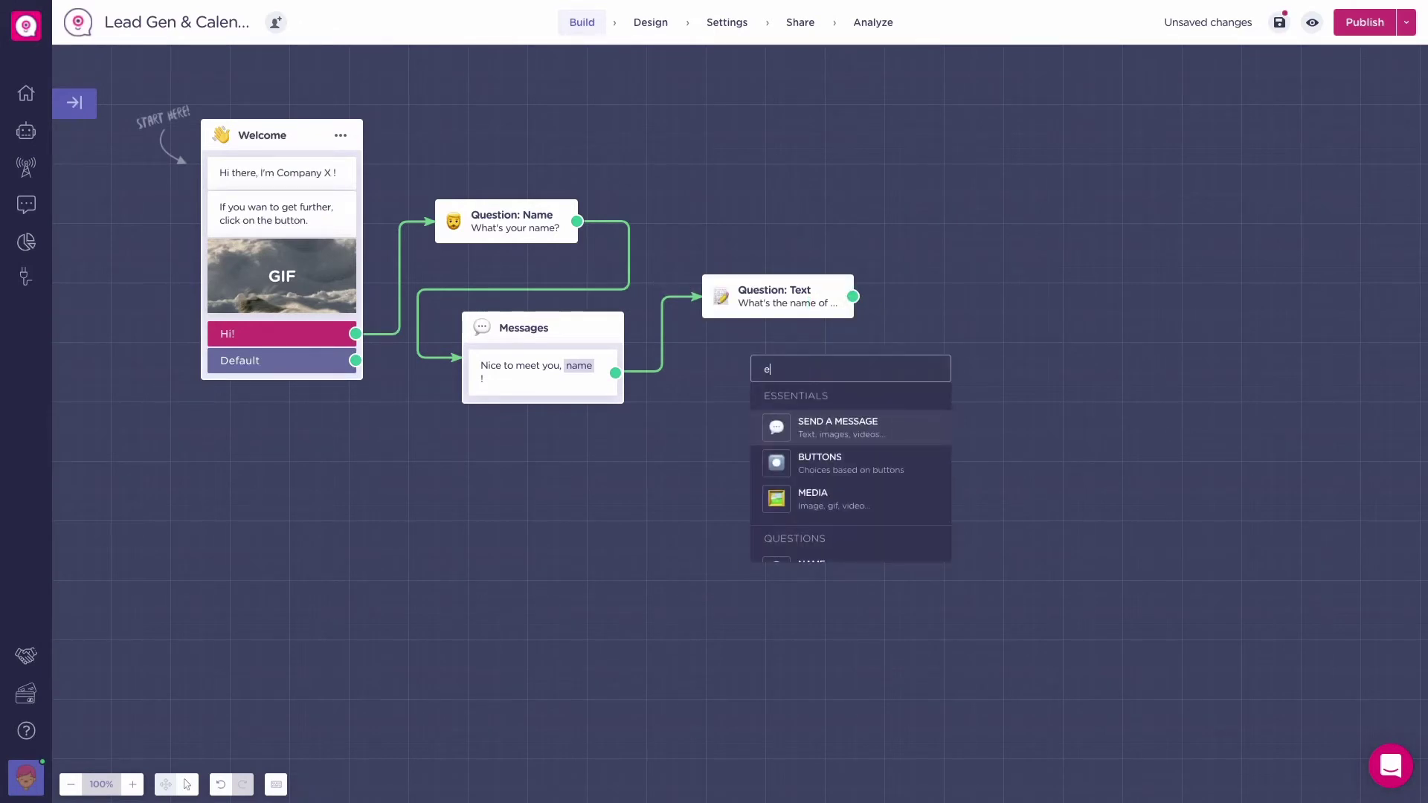
{"action": "key", "text": "Return"}
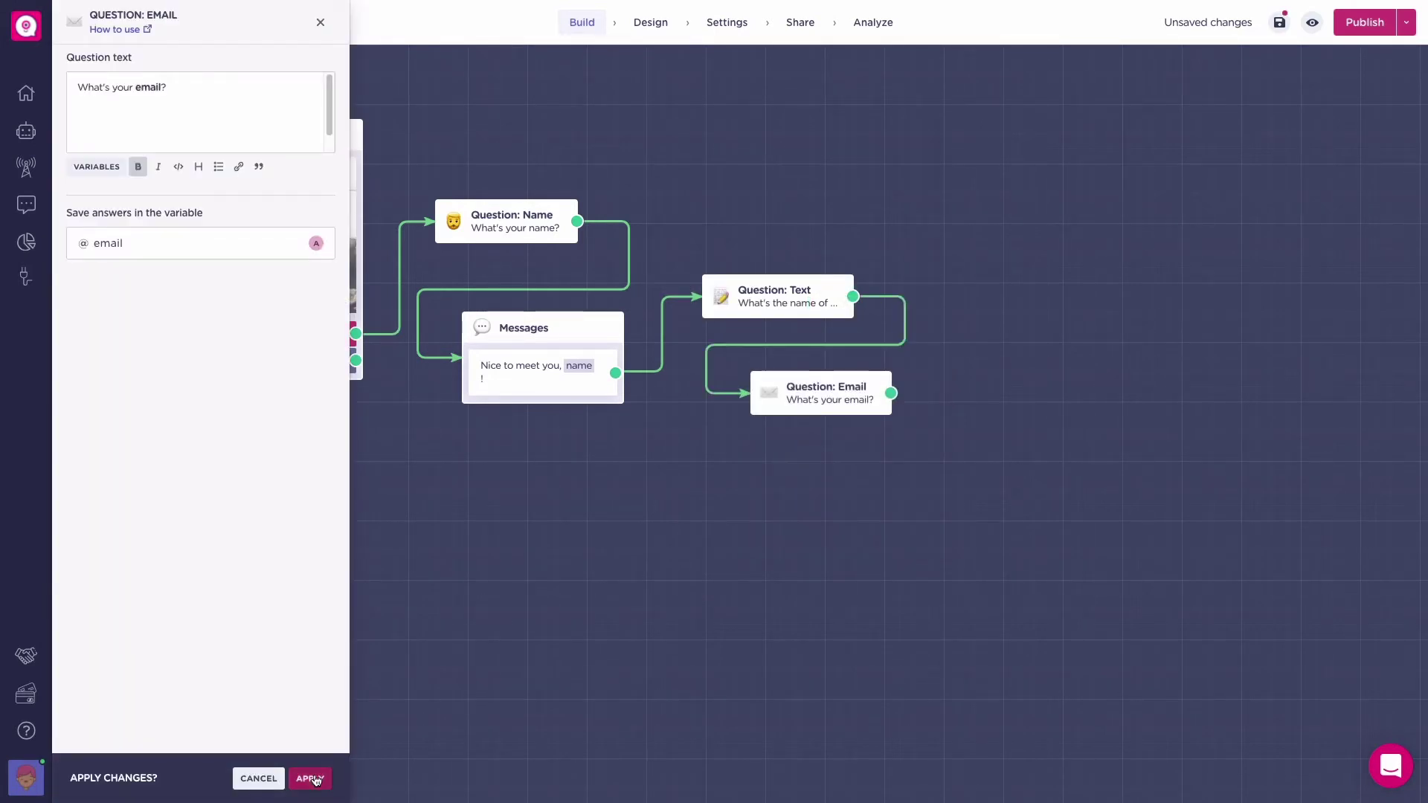
{"action": "left_click", "coordinate": [310, 778]}
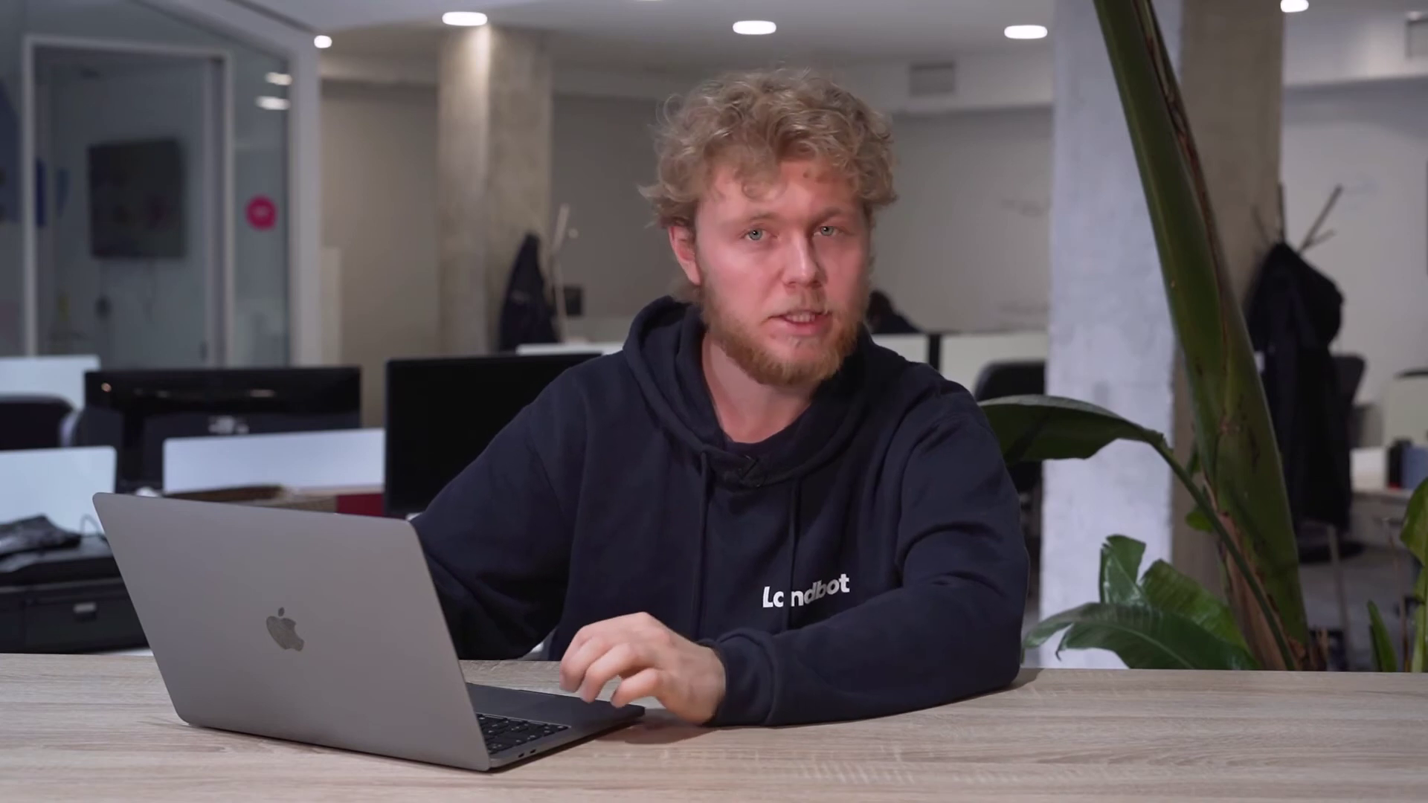
Step: Add a Text question after the Email block, asking "Could you explain briefly which kind of project did you have in mind?"
{"action": "left_click_drag", "start_coordinate": [853, 297], "coordinate": [1000, 298]}
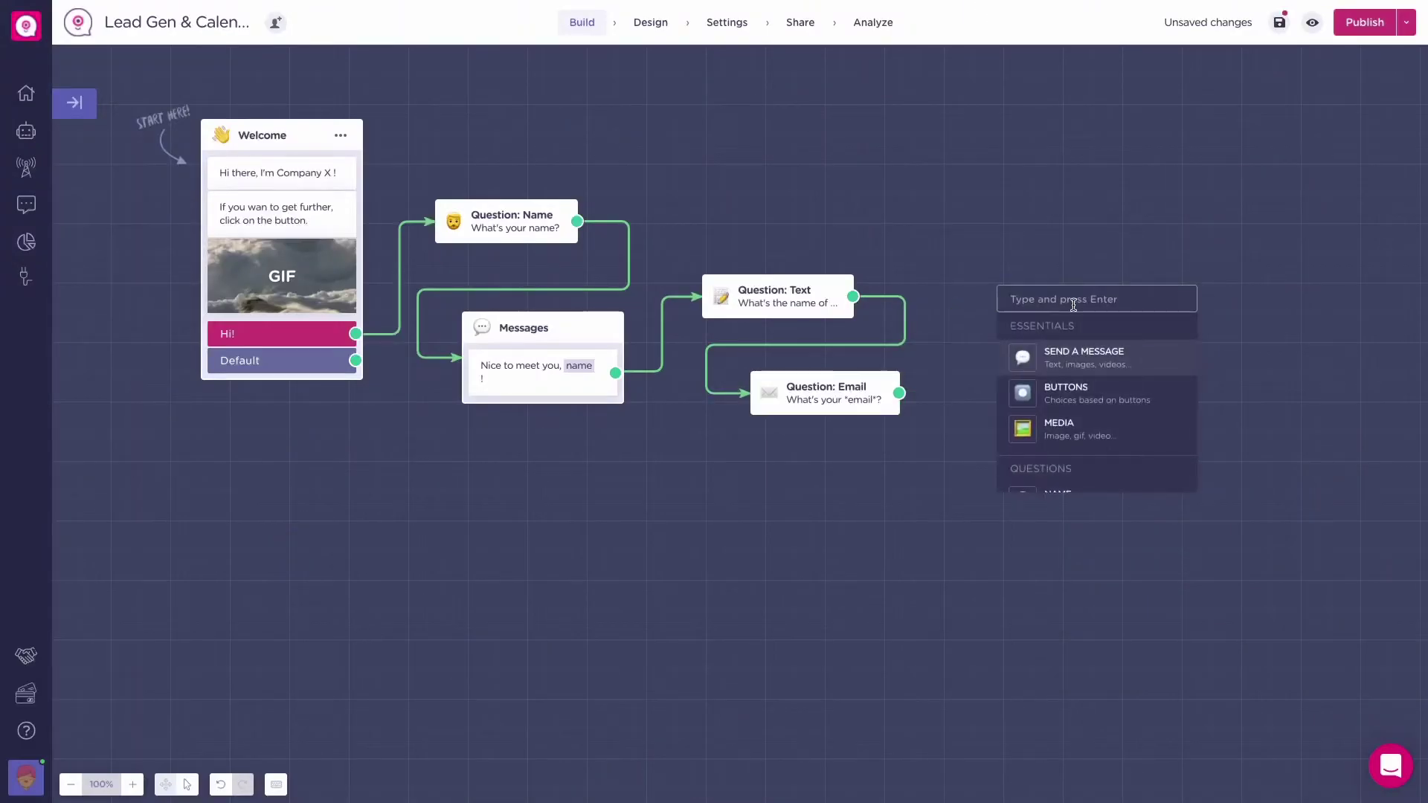
{"action": "type", "text": "text"}
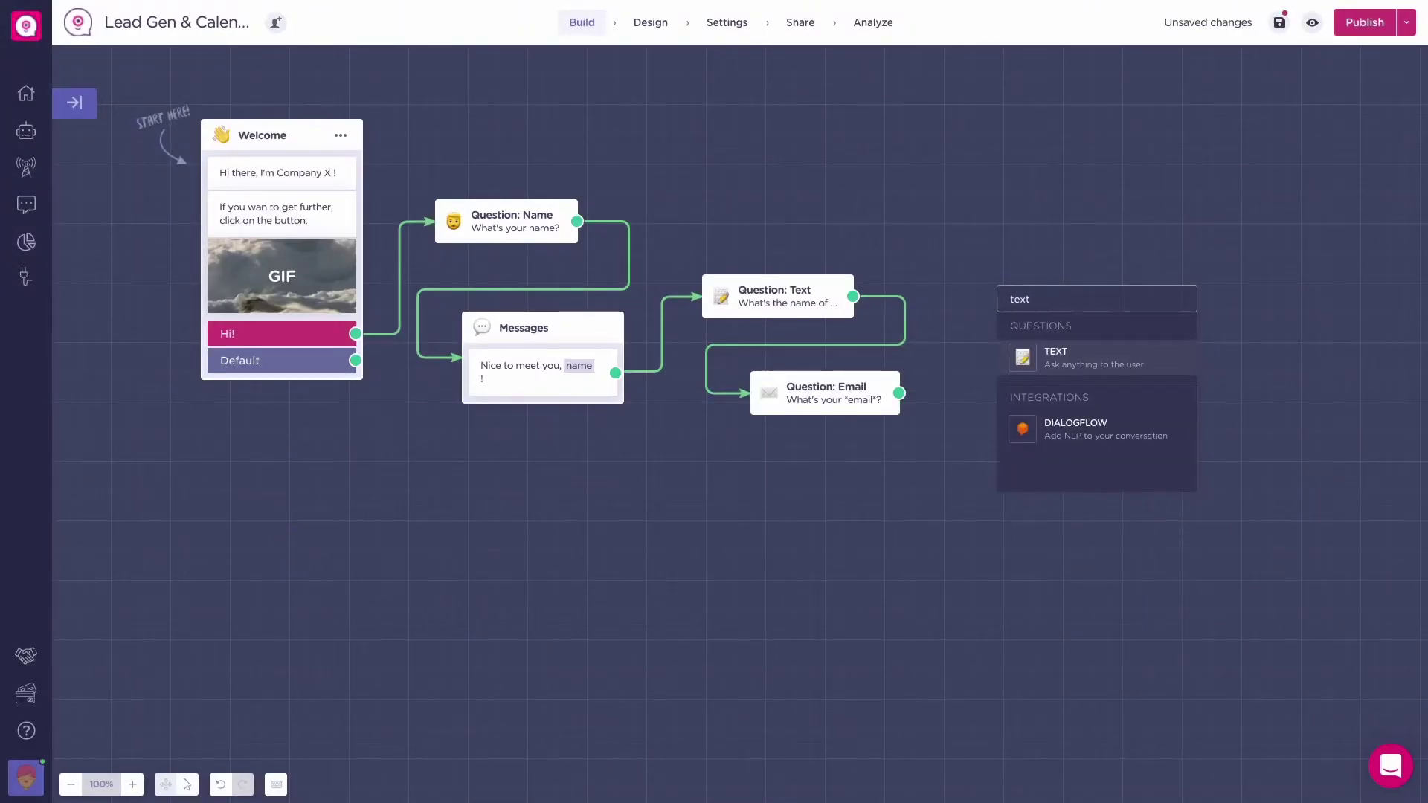
{"action": "key", "text": "Return"}
{"action": "left_click_drag", "start_coordinate": [224, 88], "coordinate": [74, 88]}
{"action": "type", "text": "Could you explain briefly which kind of project did you have in mind?"}
Step: Save the project question's answers in a new variable named project and apply the changes
{"action": "left_click", "coordinate": [122, 286]}
{"action": "type", "text": "project"}
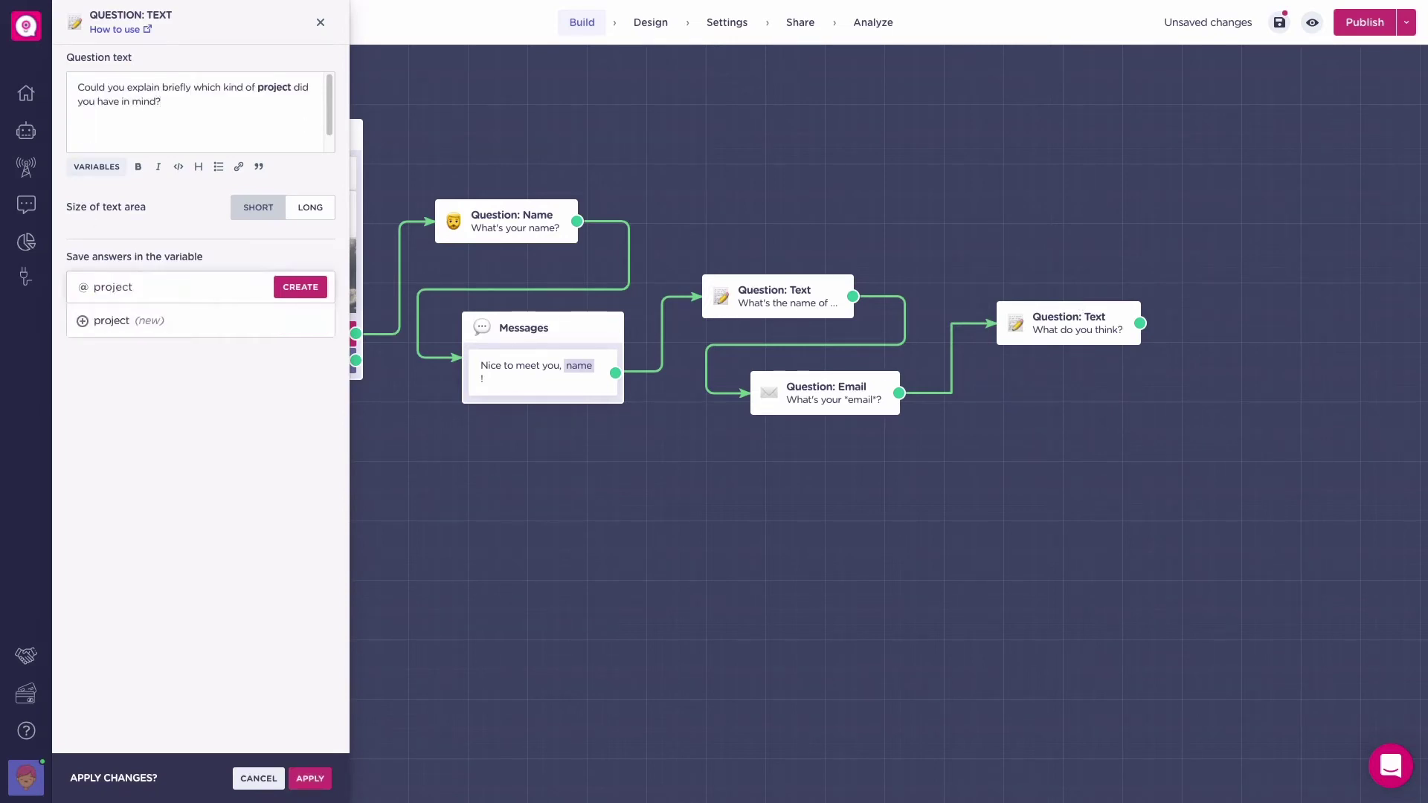
{"action": "left_click", "coordinate": [279, 291]}
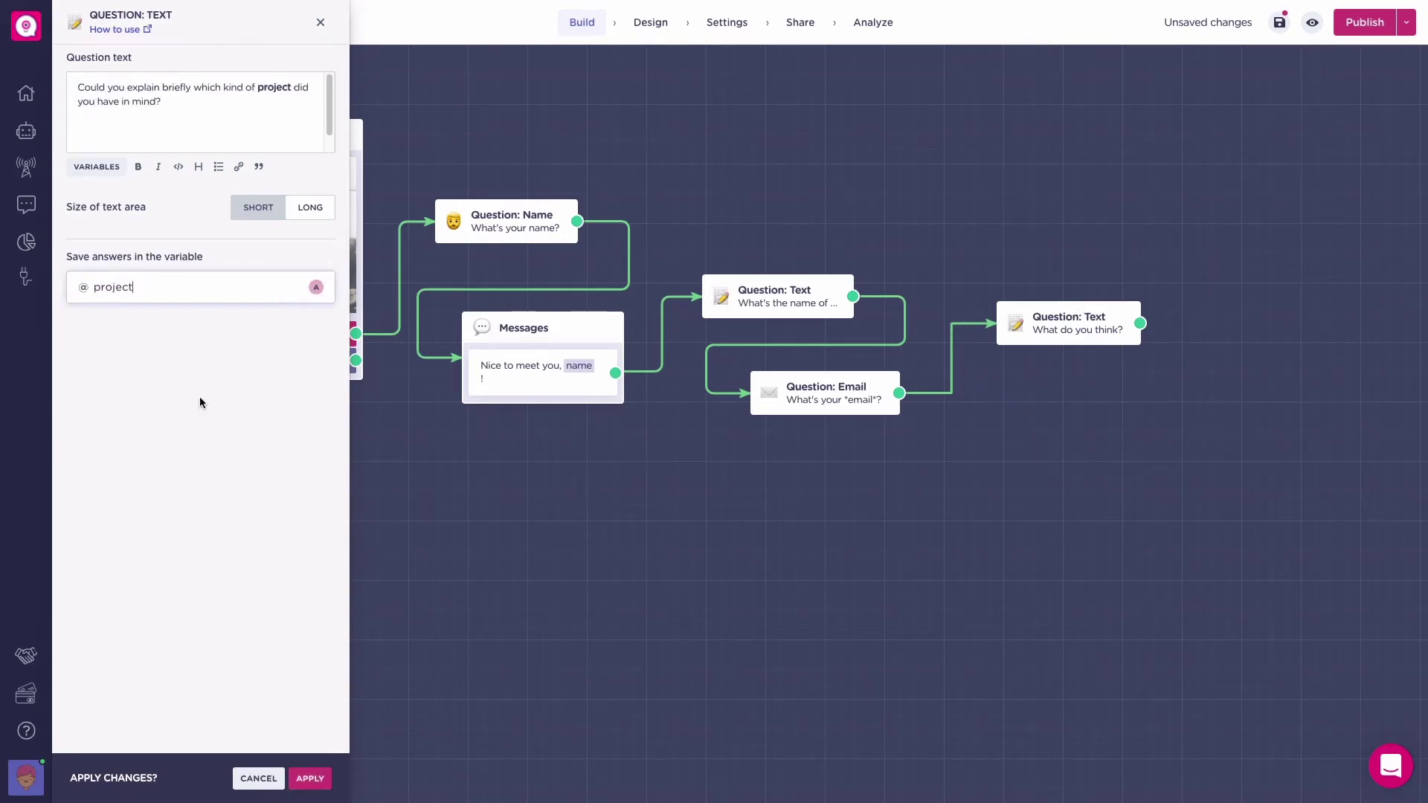
{"action": "left_click", "coordinate": [297, 778]}
Step: Add a Buttons block after the project question with the message "When would you like to start?"
{"action": "left_click_drag", "start_coordinate": [1155, 331], "coordinate": [854, 295]}
{"action": "type", "text": "b"}
{"action": "left_click", "coordinate": [887, 356]}
{"action": "type", "text": "When would you like to start?"}
{"action": "left_click", "coordinate": [885, 471]}
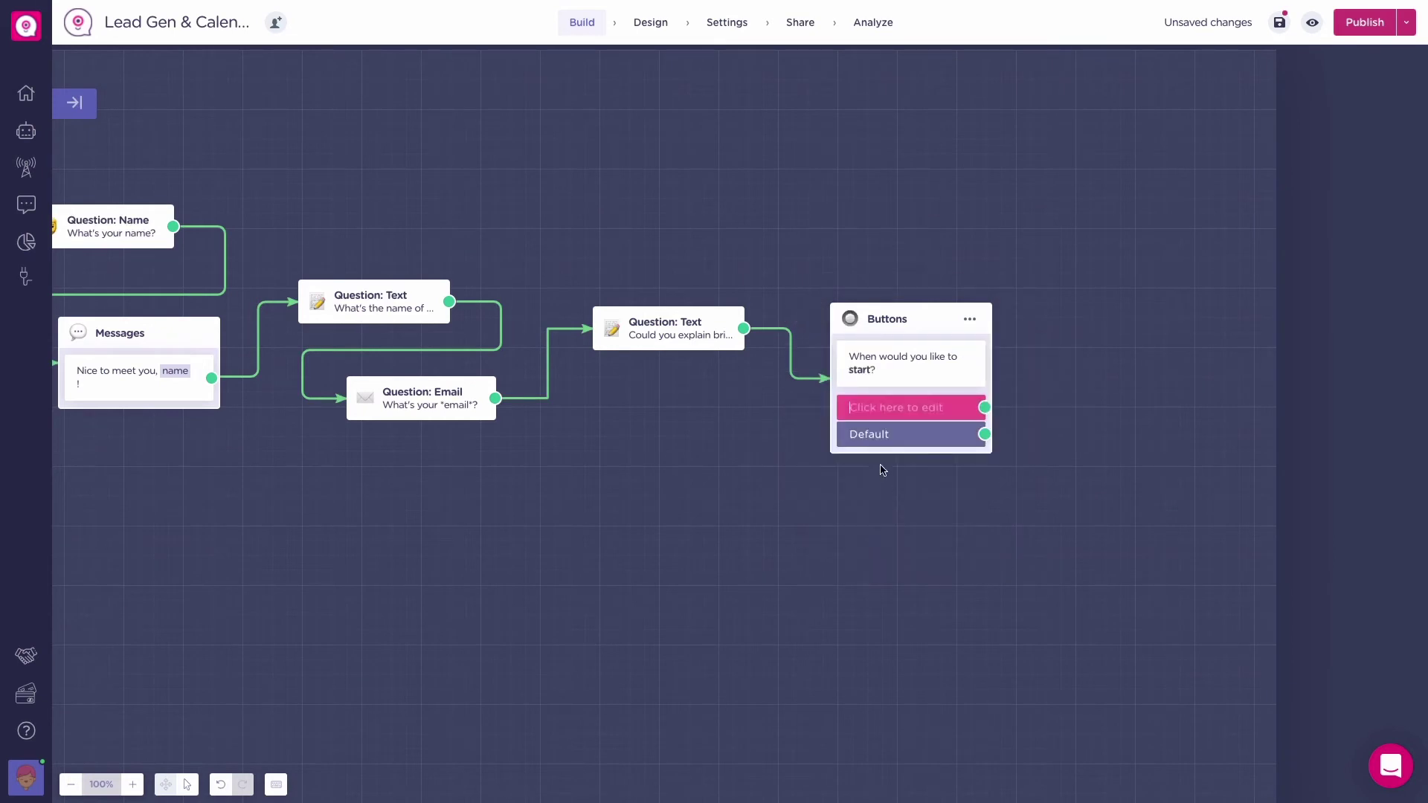
Step: Give the start date block three answer buttons: "1-2 weeks", "1-2 months" and "I'm not sure..."
{"action": "left_click", "coordinate": [816, 406]}
{"action": "left_click", "coordinate": [818, 407]}
{"action": "type", "text": "1-2"}
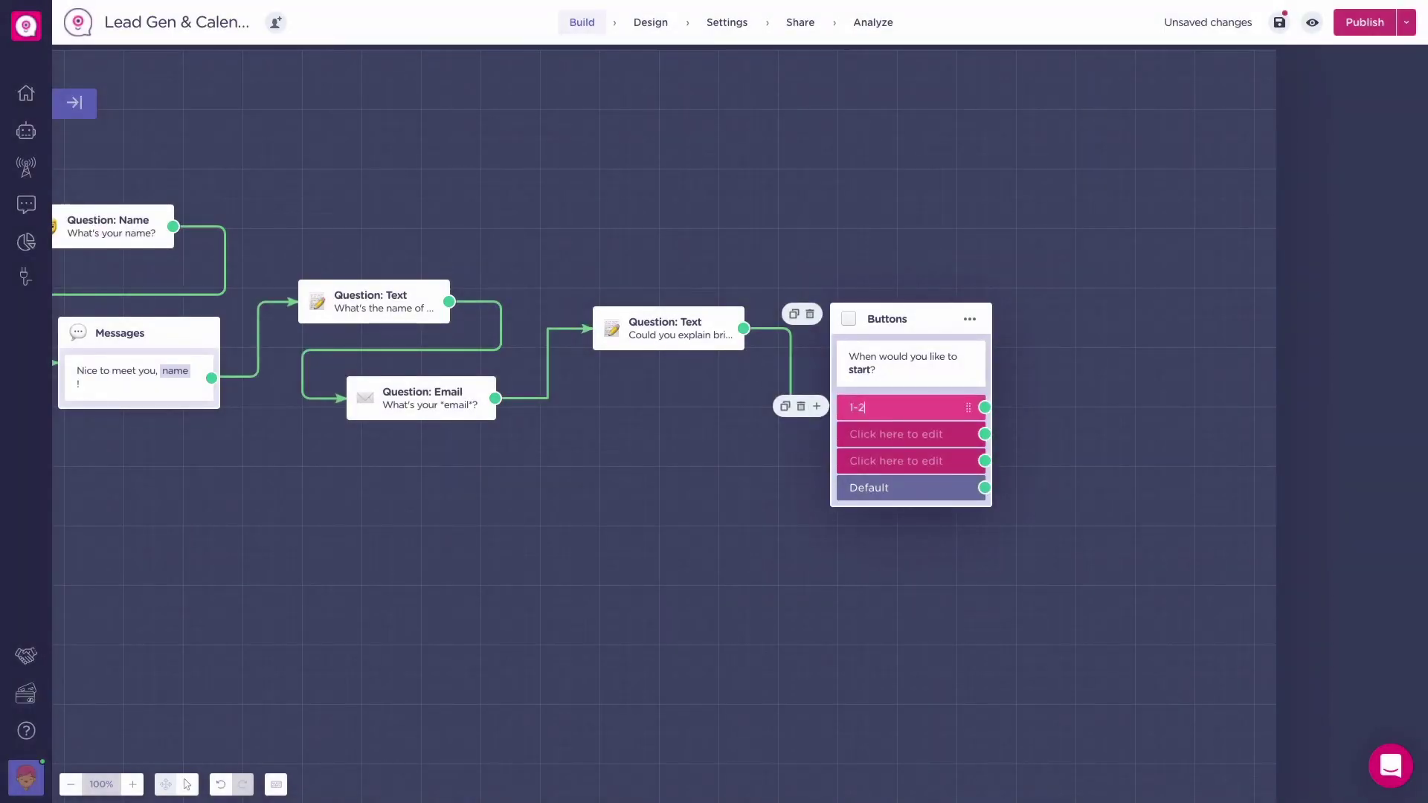
{"action": "left_click", "coordinate": [896, 434]}
{"action": "type", "text": "1-2 months"}
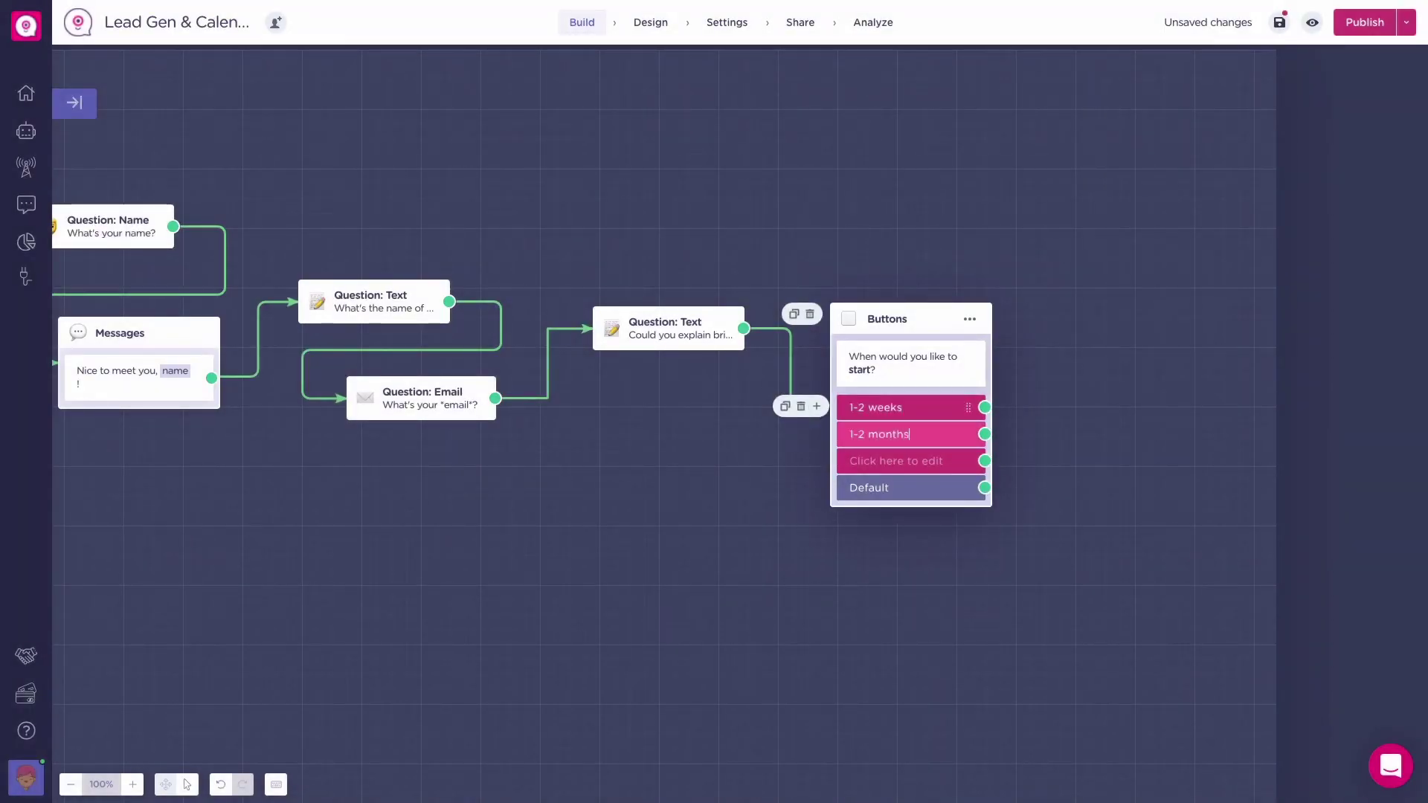
{"action": "left_click", "coordinate": [896, 462]}
{"action": "type", "text": "I'm not sur"}
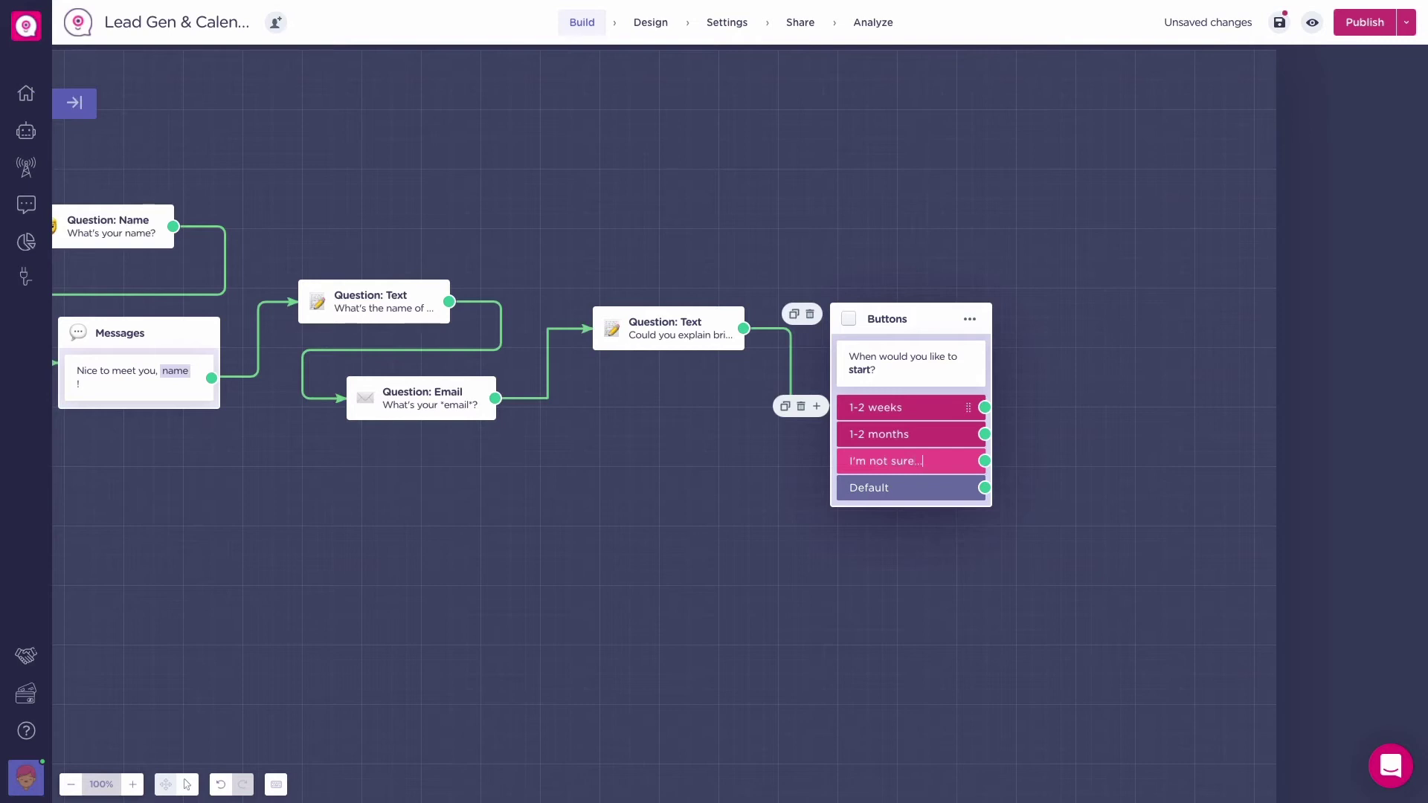
{"action": "type", "text": "e..."}
Step: Save the start date block's answers in a new variable named date_of_start and apply the changes
{"action": "left_click", "coordinate": [960, 318]}
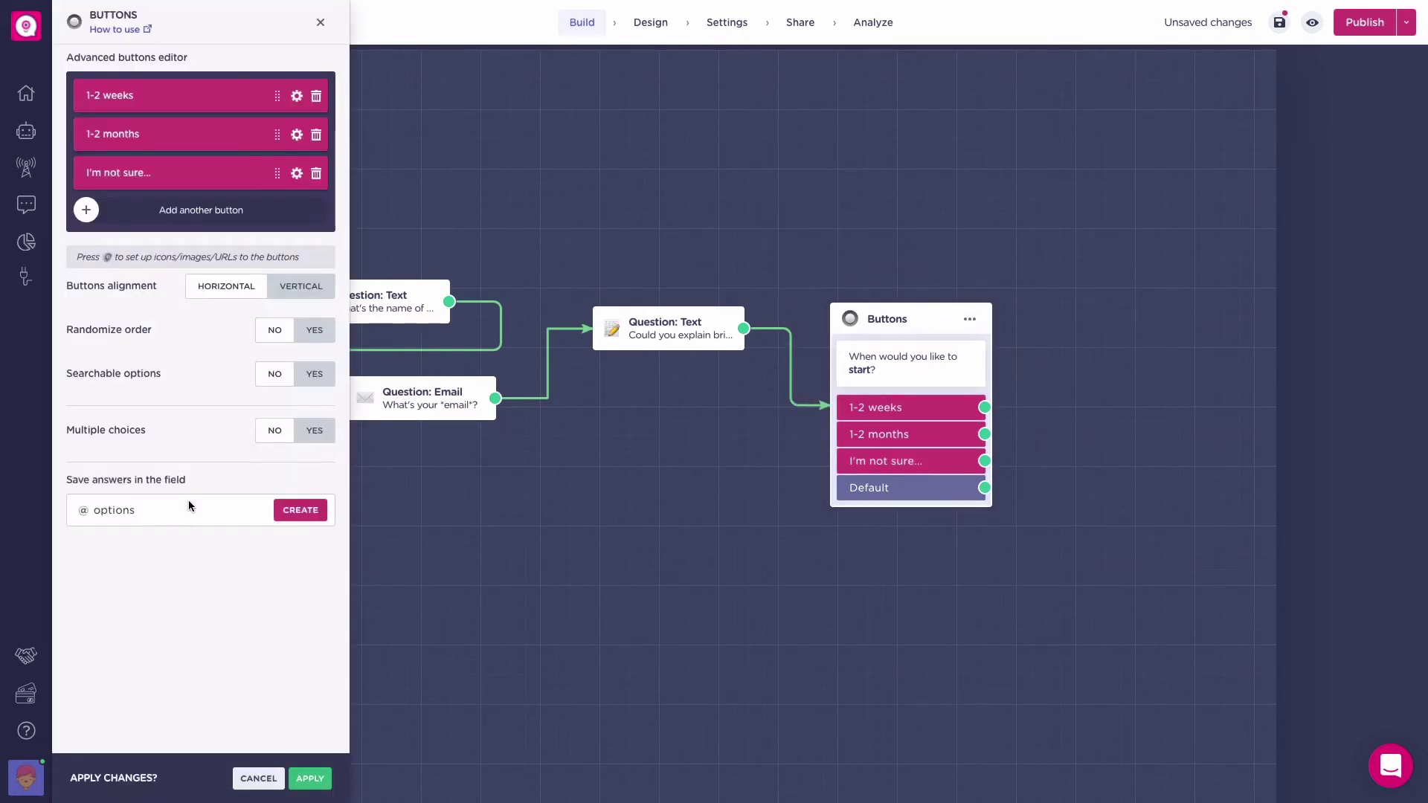
{"action": "type", "text": "date_of_start"}
{"action": "left_click", "coordinate": [301, 511]}
{"action": "left_click", "coordinate": [189, 628]}
{"action": "left_click", "coordinate": [182, 577]}
{"action": "left_click", "coordinate": [149, 668]}
{"action": "left_click", "coordinate": [310, 778]}
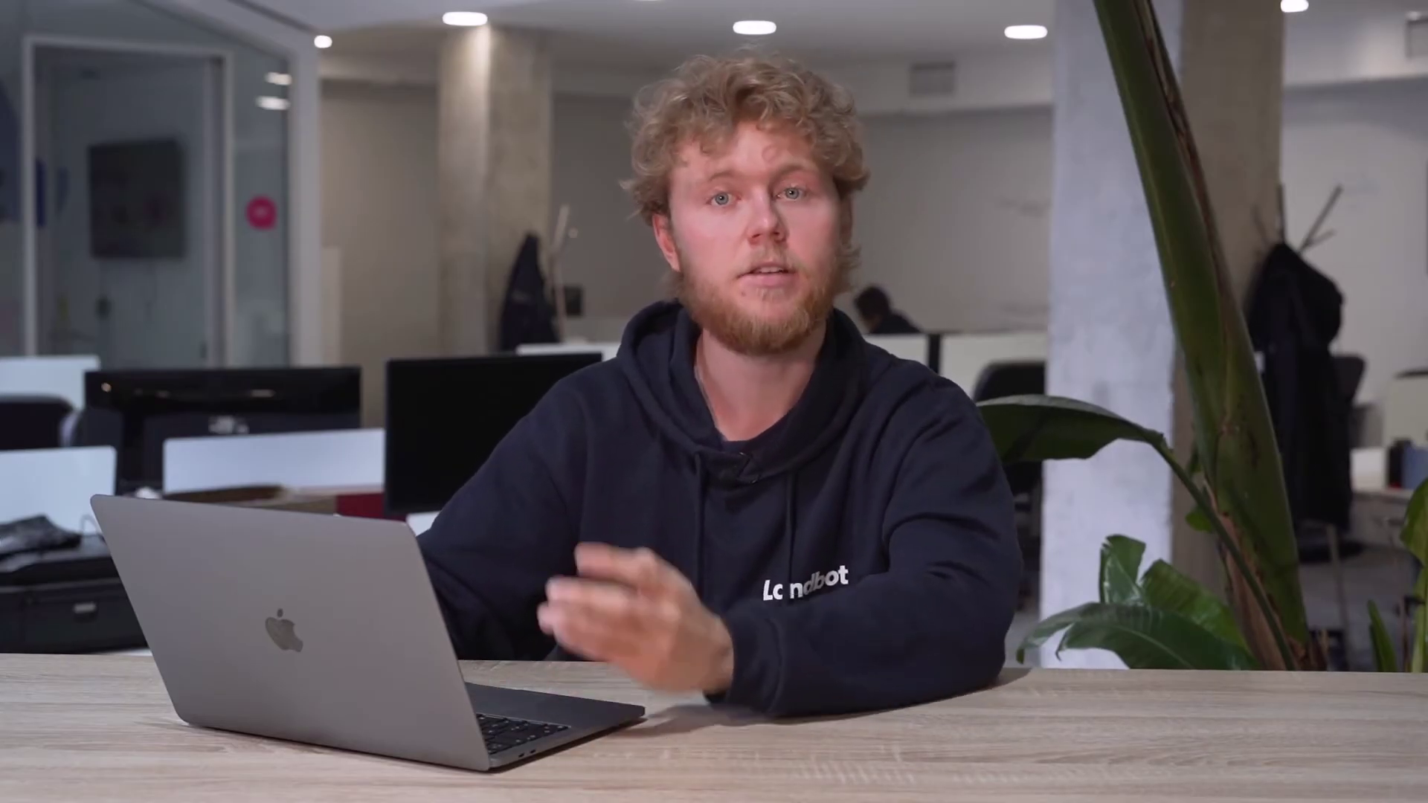
Step: Connect the start date block's Default output to a new Buttons block asking "Would you like to speak to a sales representative, right now?"
{"action": "left_click_drag", "start_coordinate": [985, 488], "coordinate": [1088, 368]}
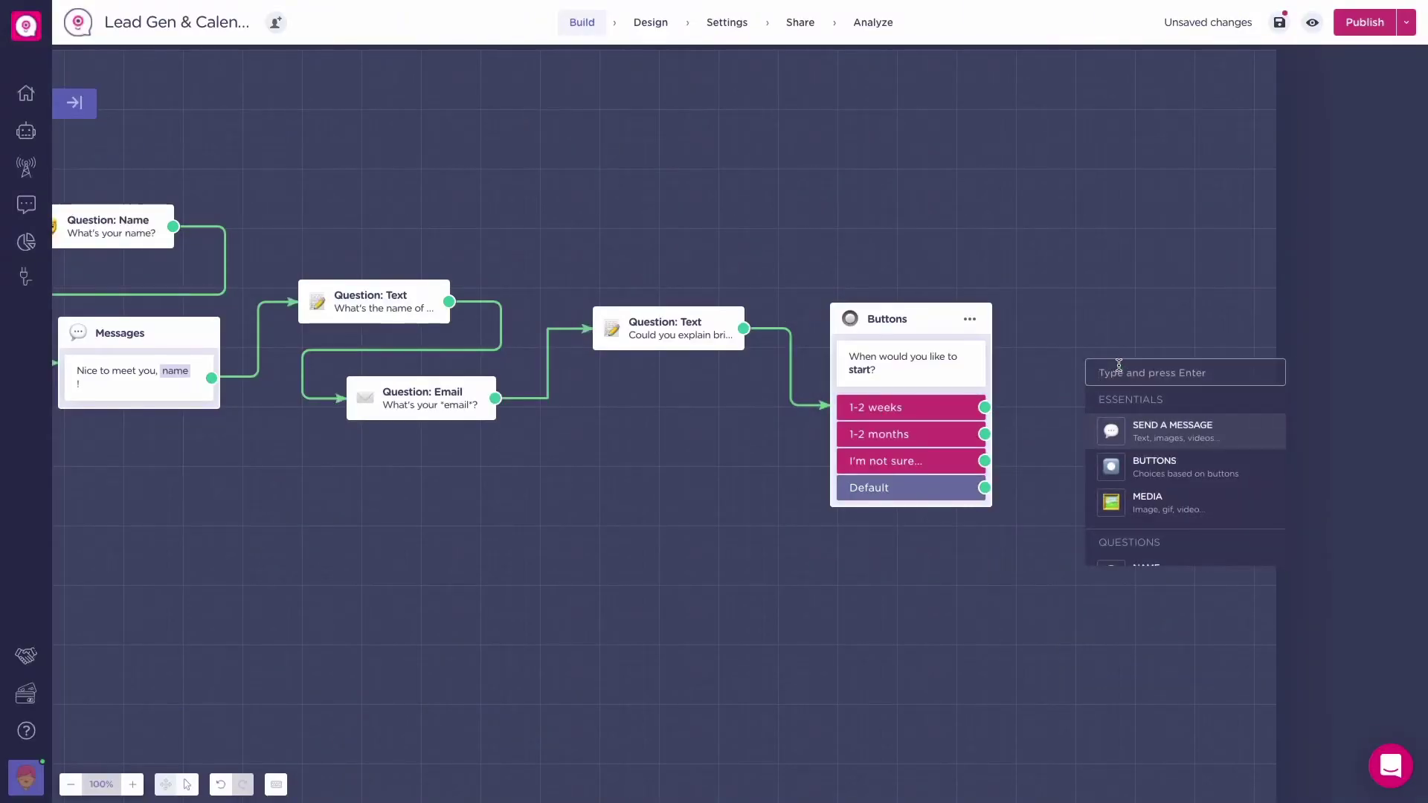
{"action": "type", "text": "buttons"}
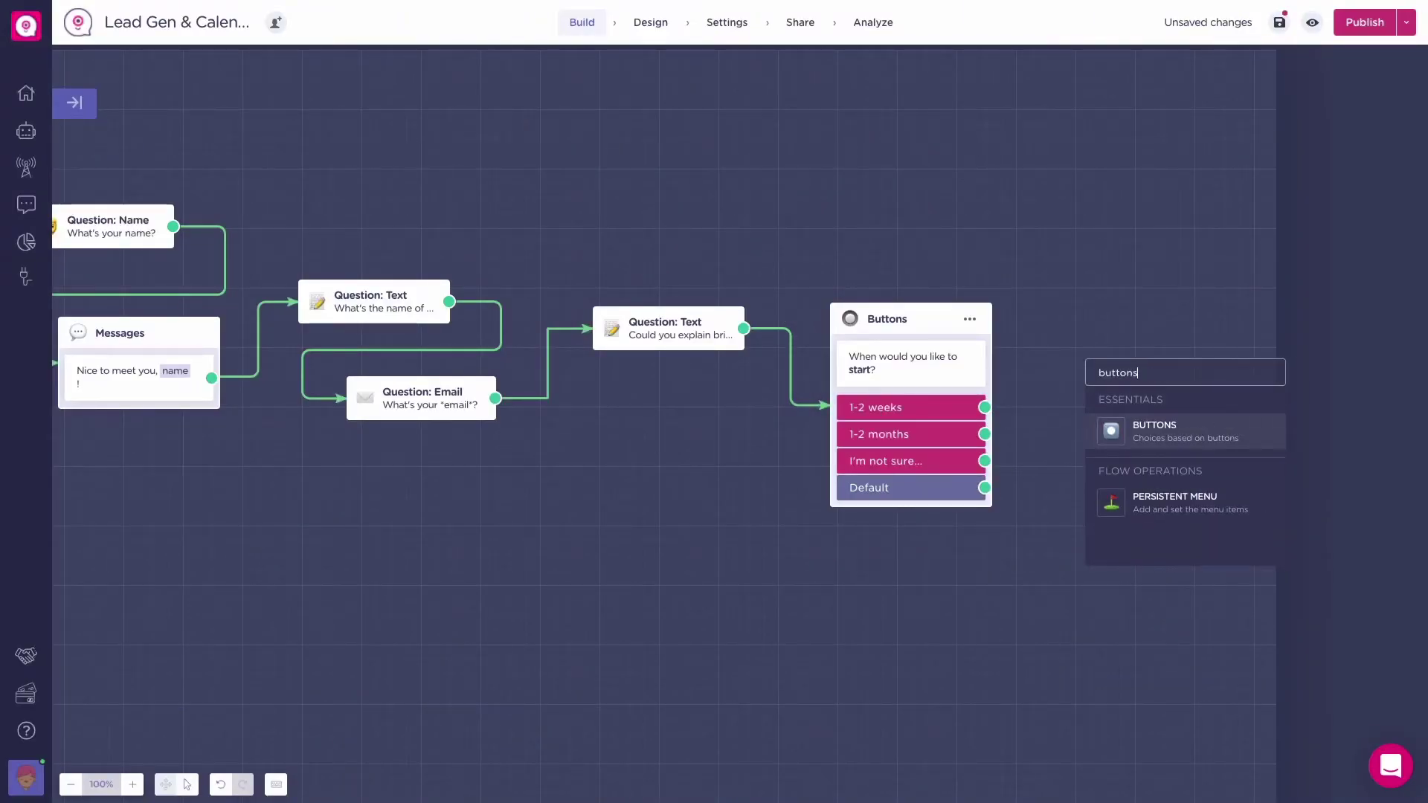
{"action": "key", "text": "Return"}
{"action": "type", "text": "Would you like to speak to a sales representative, right now?"}
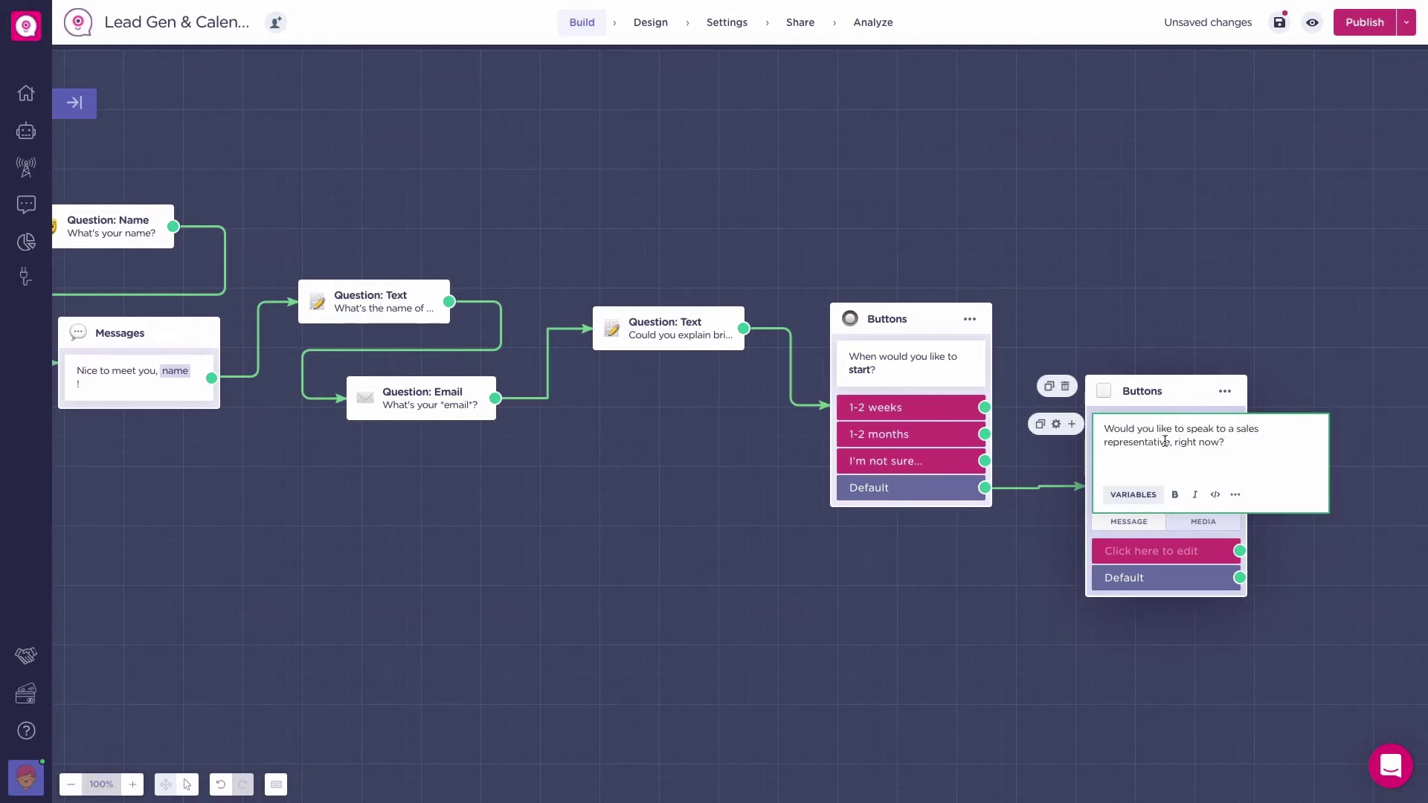
Step: Give the sales representative block two answer buttons: "Yes, please!" and "I'd prefer to schedule a meeting!"
{"action": "left_click", "coordinate": [1156, 551]}
{"action": "left_click", "coordinate": [1075, 492]}
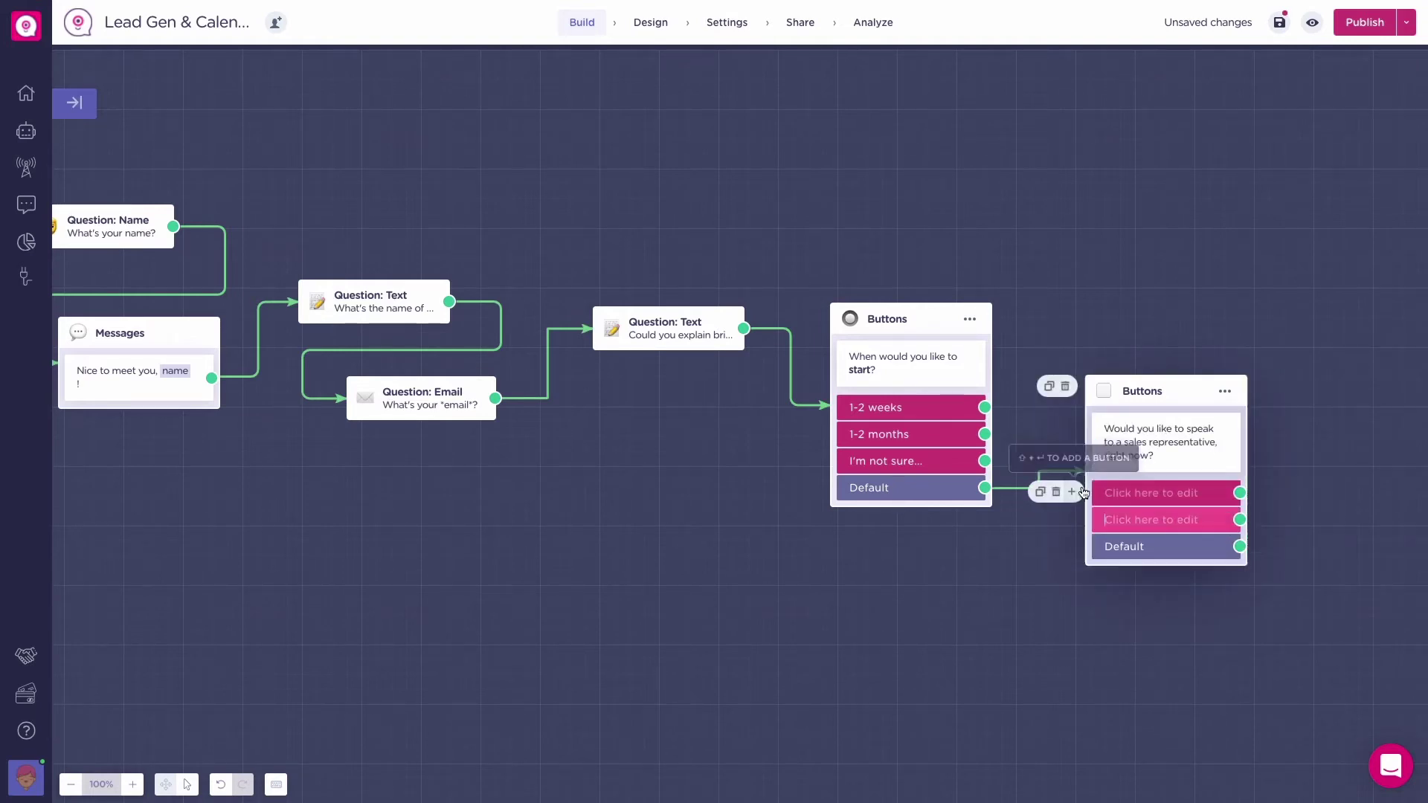
{"action": "type", "text": "Yes, please!"}
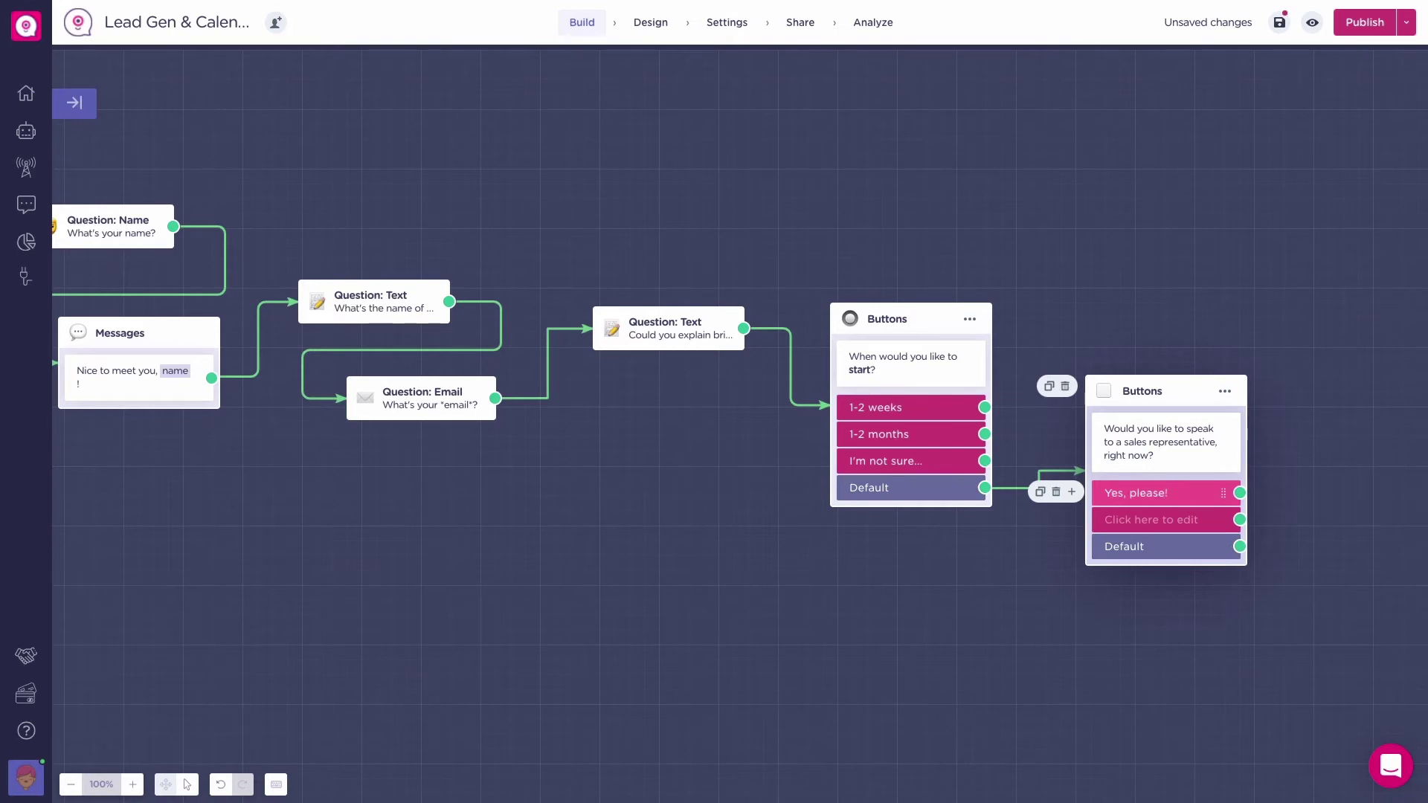
{"action": "key", "text": "Return"}
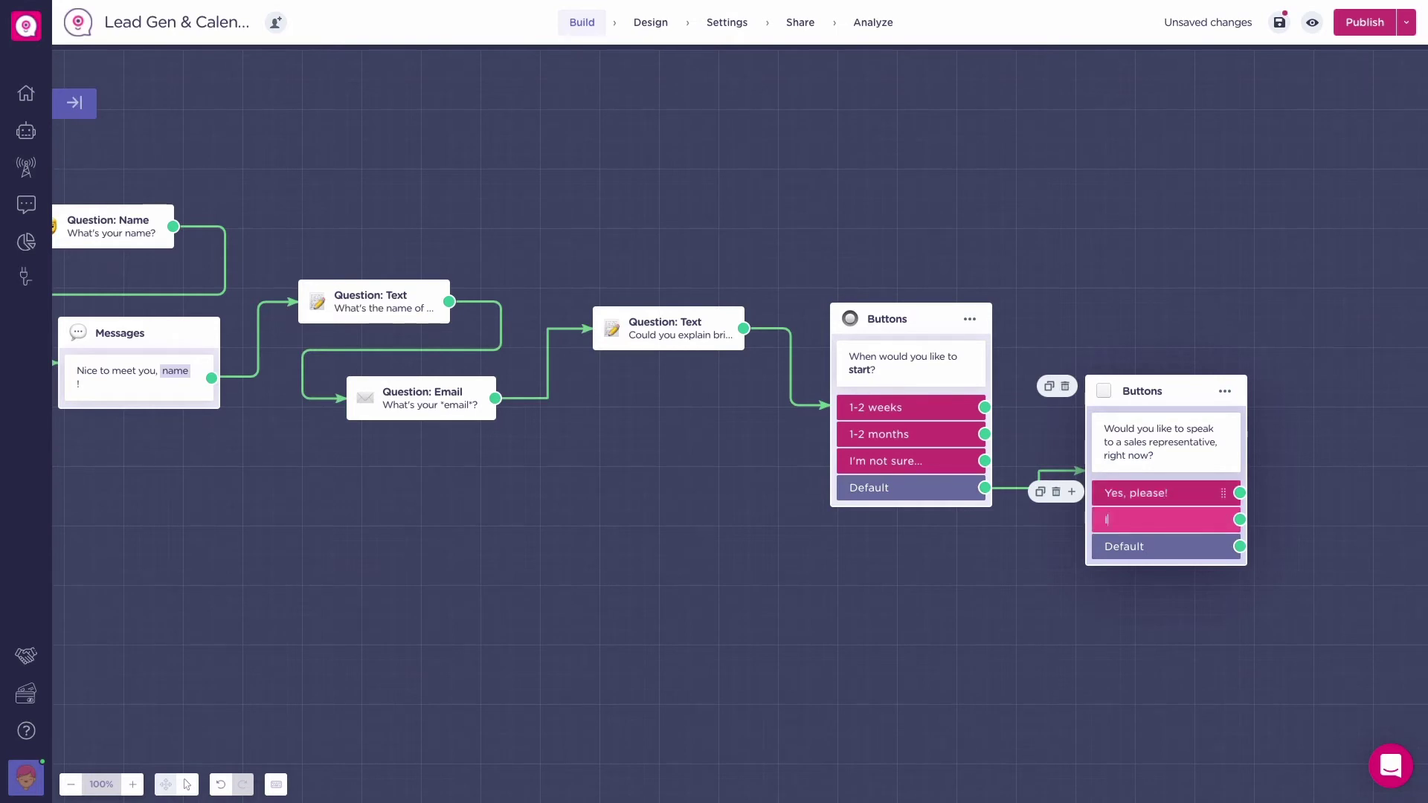
{"action": "type", "text": "I'd prefer to schedule a meeting!"}
Step: Save the sales representative block's answers in a new variable named contact_choice and apply the changes
{"action": "left_click", "coordinate": [1202, 432]}
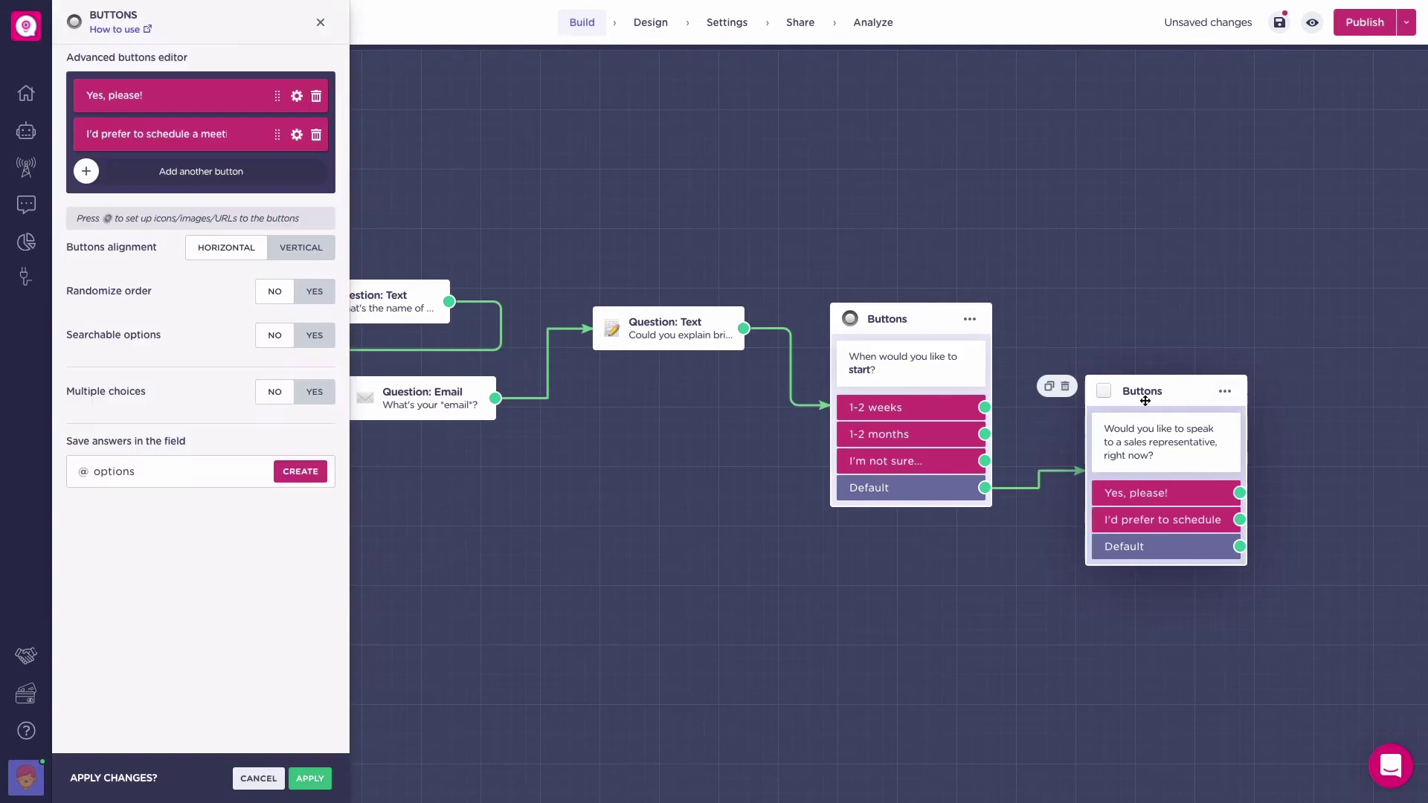
{"action": "type", "text": "contact_choice"}
{"action": "left_click", "coordinate": [300, 472]}
{"action": "left_click", "coordinate": [149, 586]}
{"action": "left_click", "coordinate": [142, 537]}
{"action": "left_click", "coordinate": [150, 627]}
{"action": "left_click", "coordinate": [309, 778]}
Step: Connect the "I'd prefer to schedule a meeting!" output to a new Calendly block
{"action": "left_click_drag", "start_coordinate": [1099, 610], "coordinate": [606, 588]}
{"action": "left_click_drag", "start_coordinate": [786, 494], "coordinate": [902, 501]}
{"action": "type", "text": "calendly"}
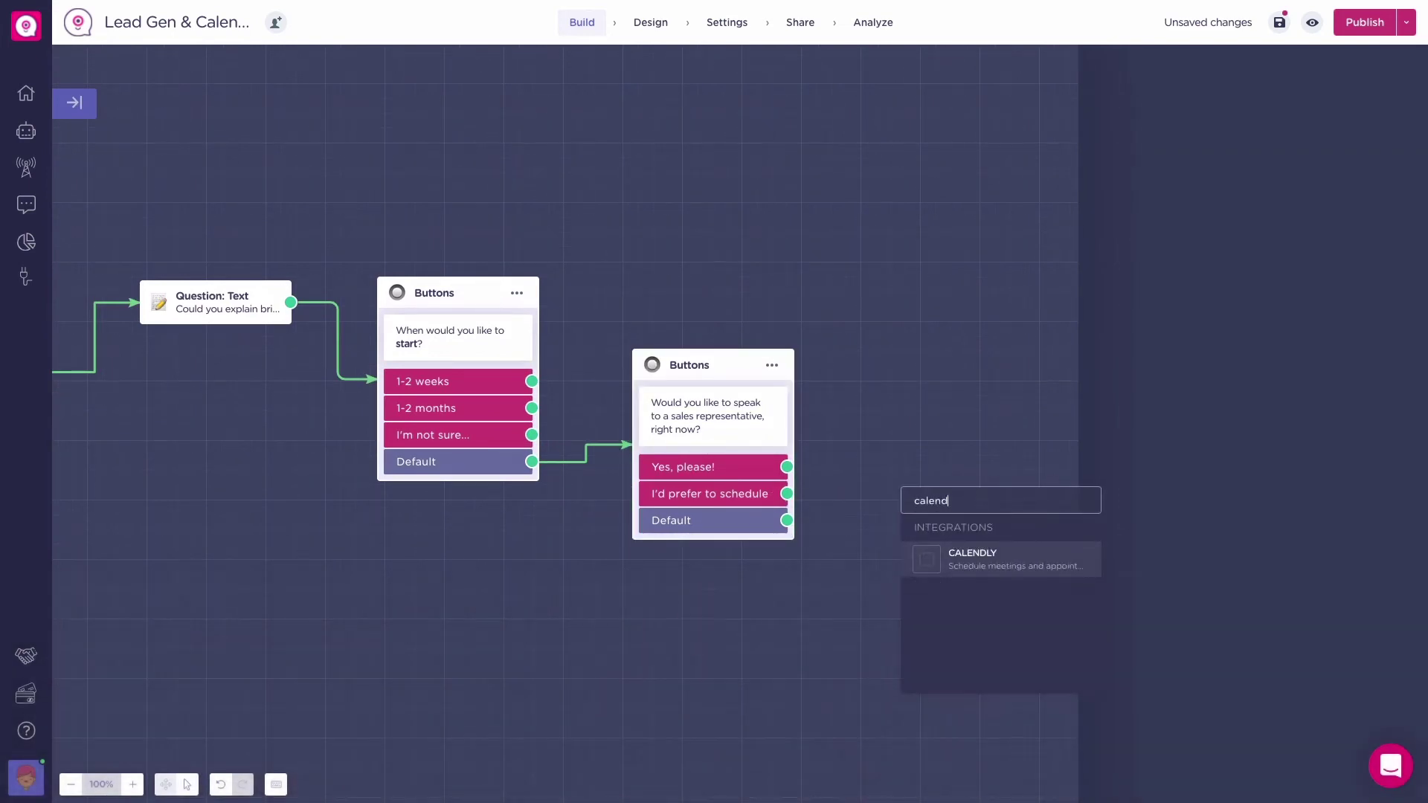
{"action": "key", "text": "Return"}
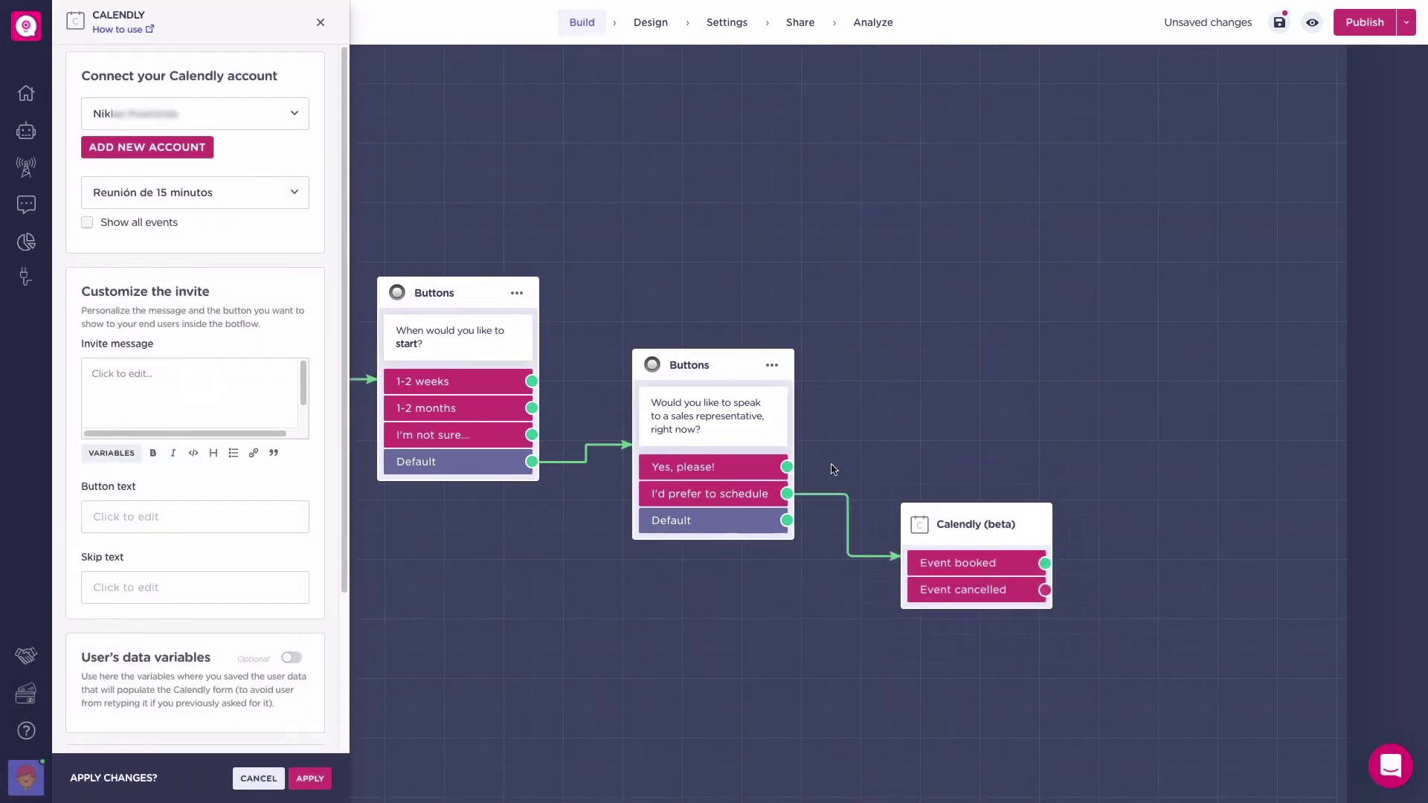
Step: Connect a new Calendly account to the block and set it to show all events
{"action": "left_click", "coordinate": [180, 148]}
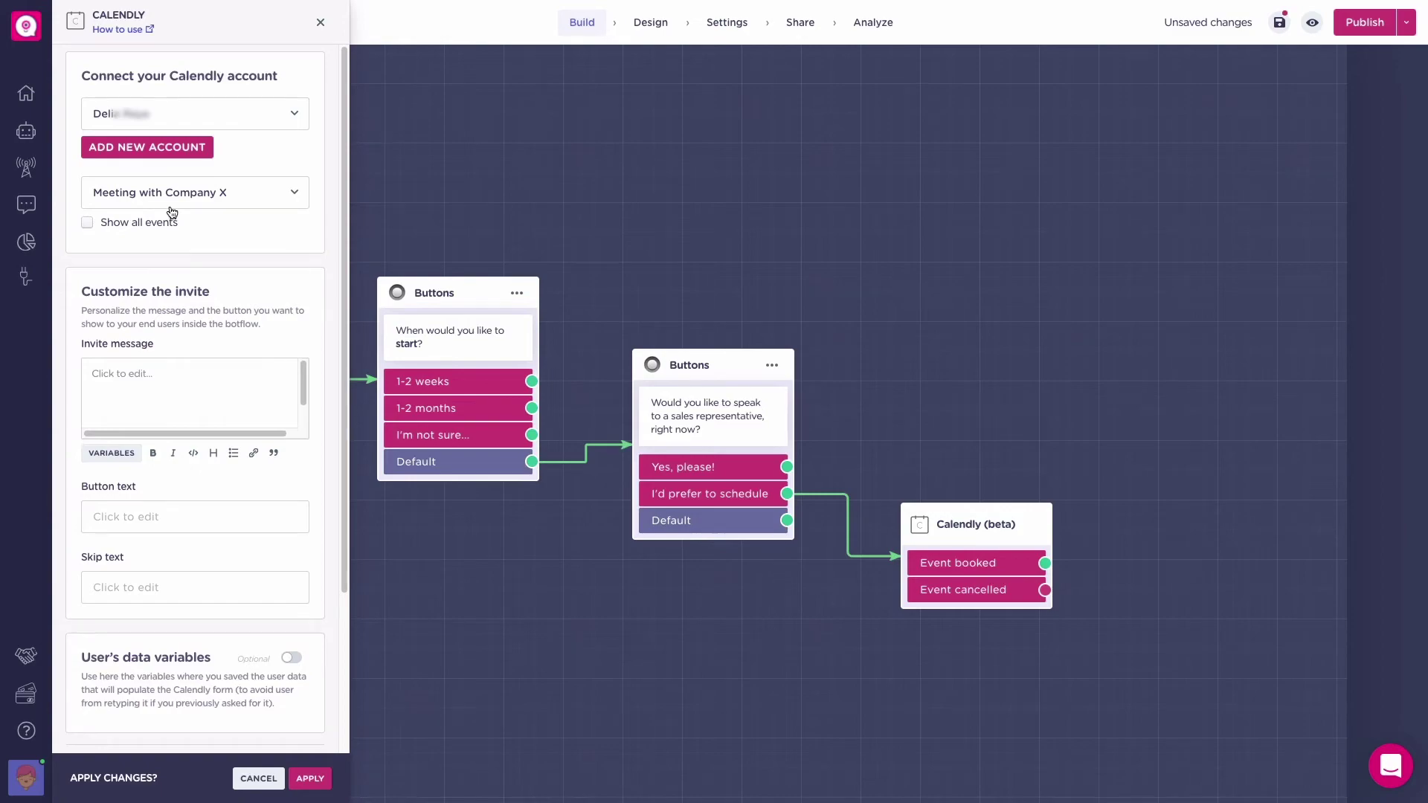
{"action": "left_click", "coordinate": [87, 224]}
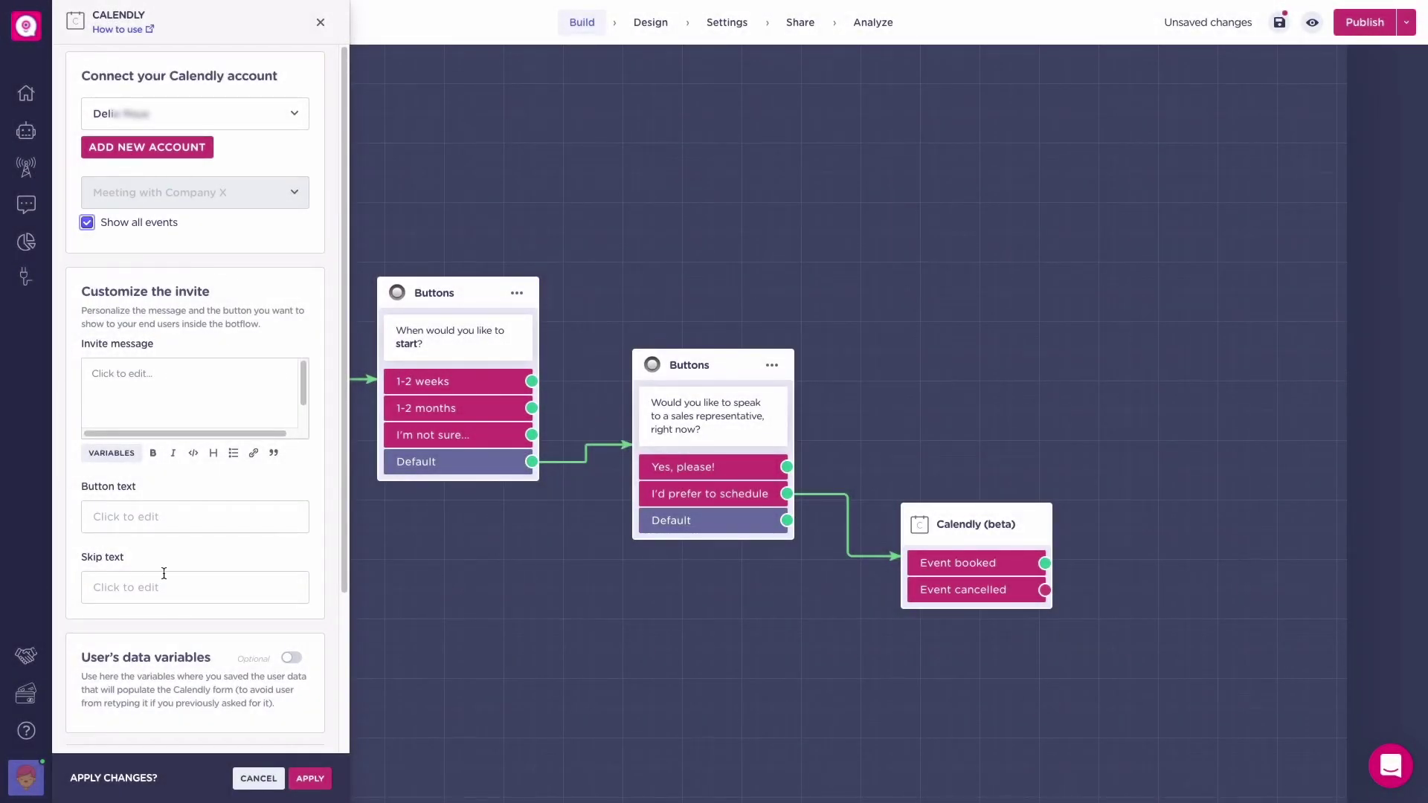
Step: Set the invite message to "Hey there! Let's book a meeting", the button text to "Let's do this" and the skip text to "I don't want to"
{"action": "left_click", "coordinate": [143, 389]}
{"action": "type", "text": "Hey there! Let's book a meeting"}
{"action": "left_click", "coordinate": [165, 515]}
{"action": "type", "text": "Let"}
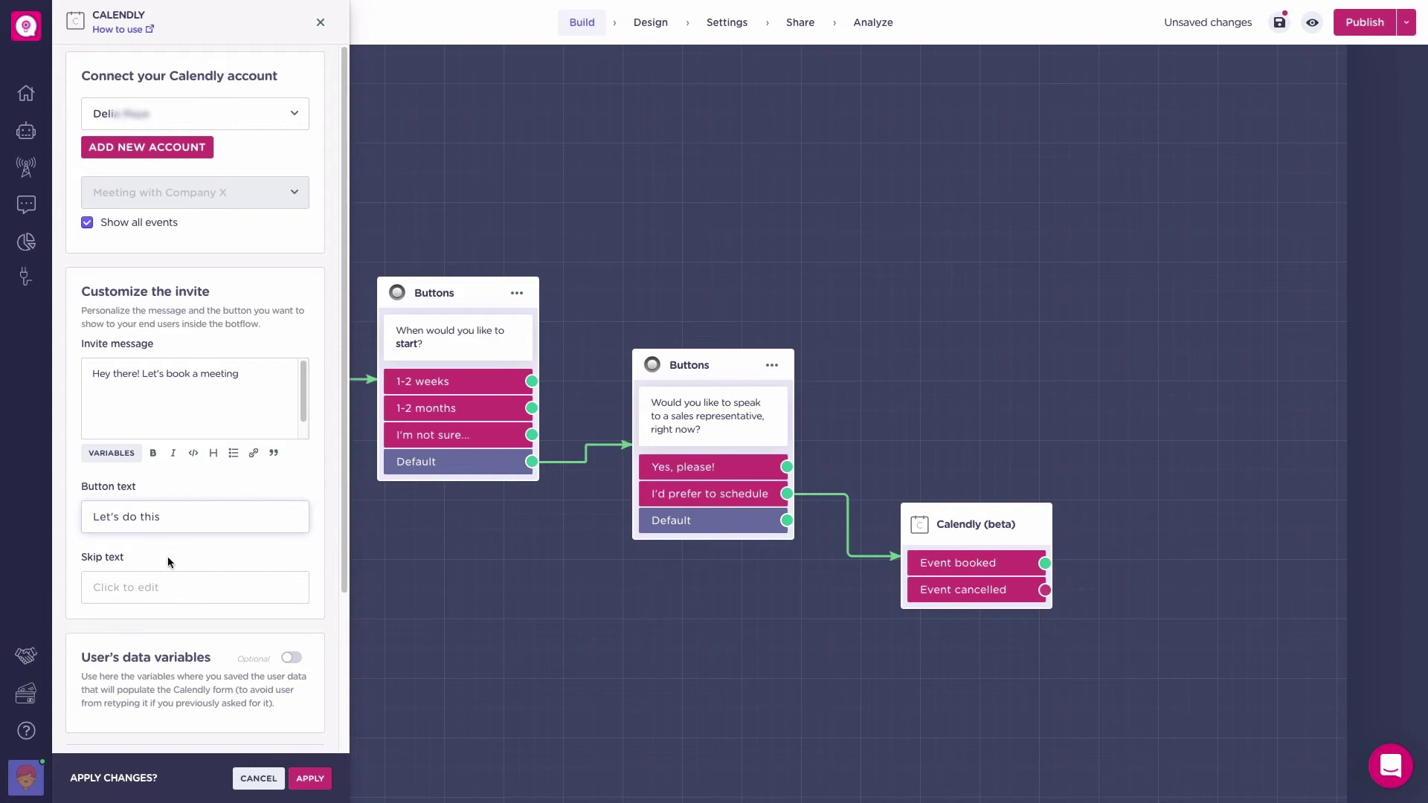
{"action": "left_click", "coordinate": [171, 587]}
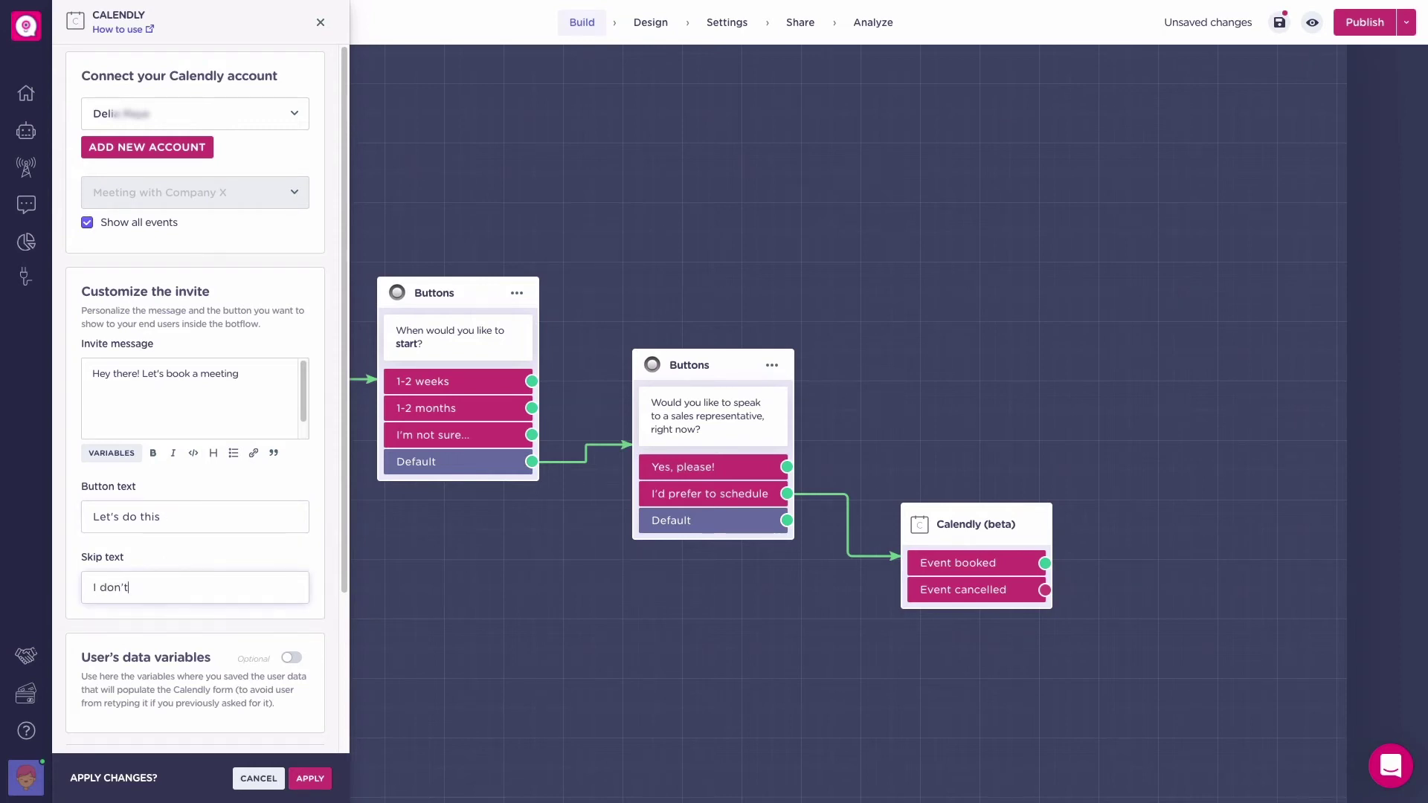
Step: Enable the user's data variables for the Calendly form, review the saved event fields and apply the block's settings
{"action": "scroll", "coordinate": [297, 454], "scroll_direction": "down", "scroll_amount": 3}
{"action": "left_click", "coordinate": [296, 454]}
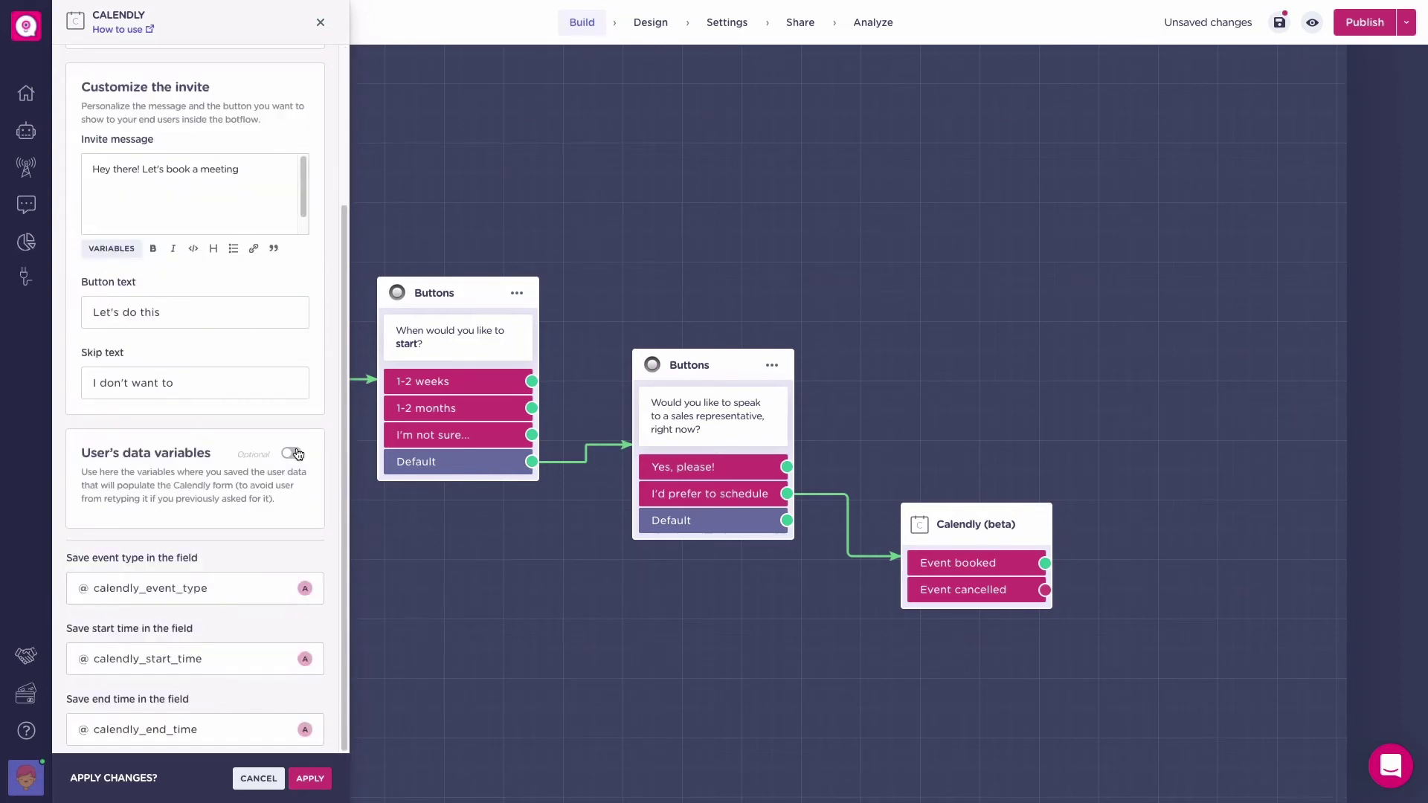
{"action": "scroll", "coordinate": [341, 470], "scroll_direction": "down", "scroll_amount": 1}
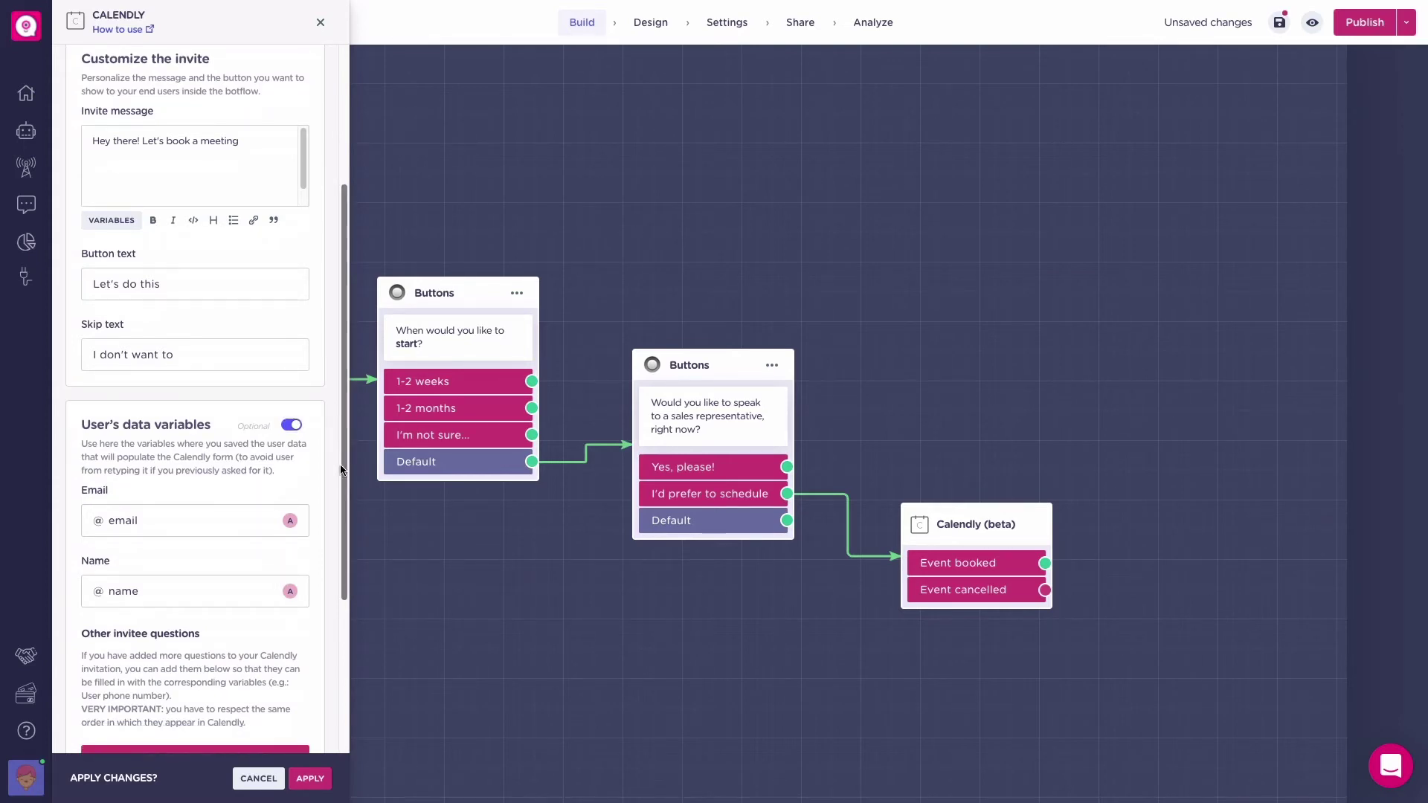
{"action": "scroll", "coordinate": [342, 470], "scroll_direction": "down", "scroll_amount": 3}
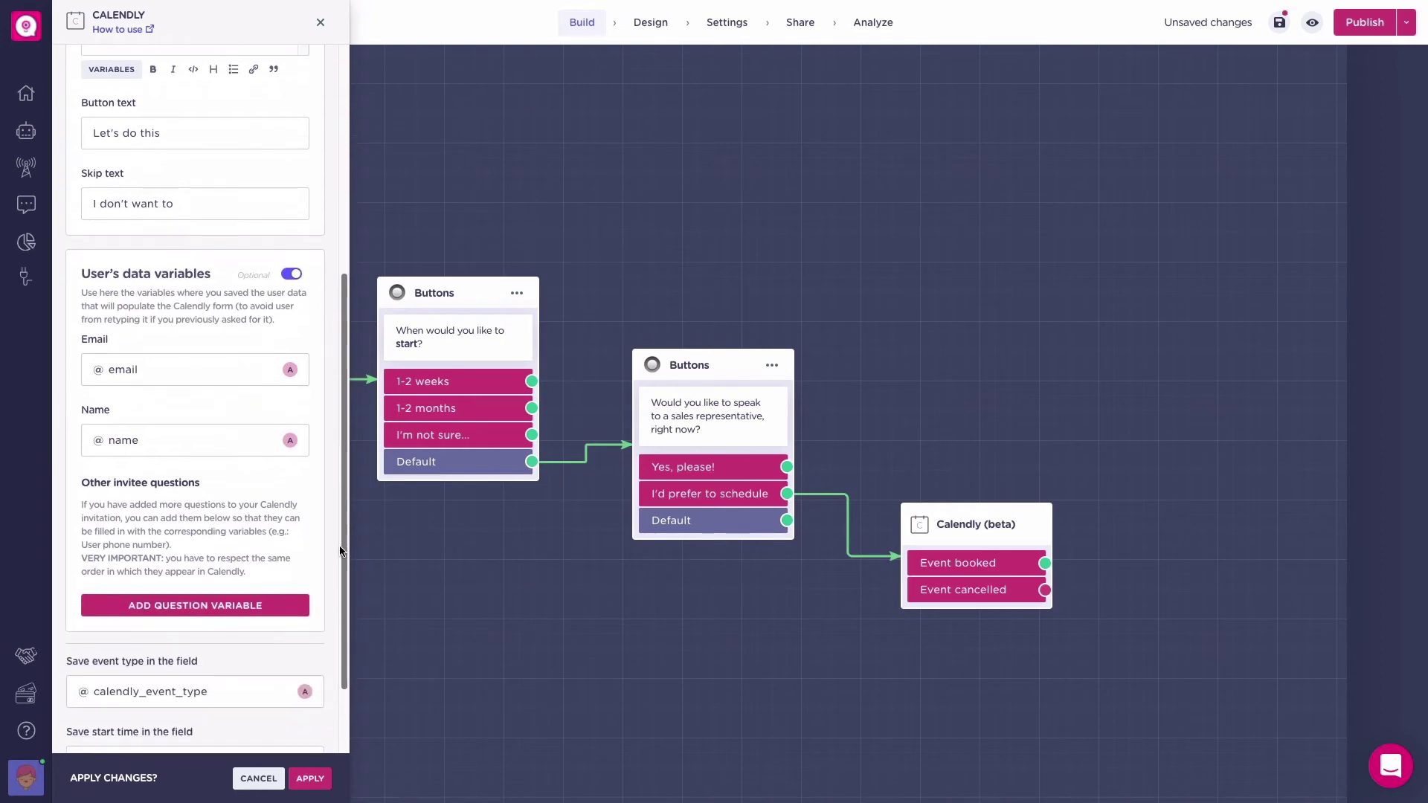
{"action": "left_click_drag", "start_coordinate": [340, 555], "coordinate": [339, 612]}
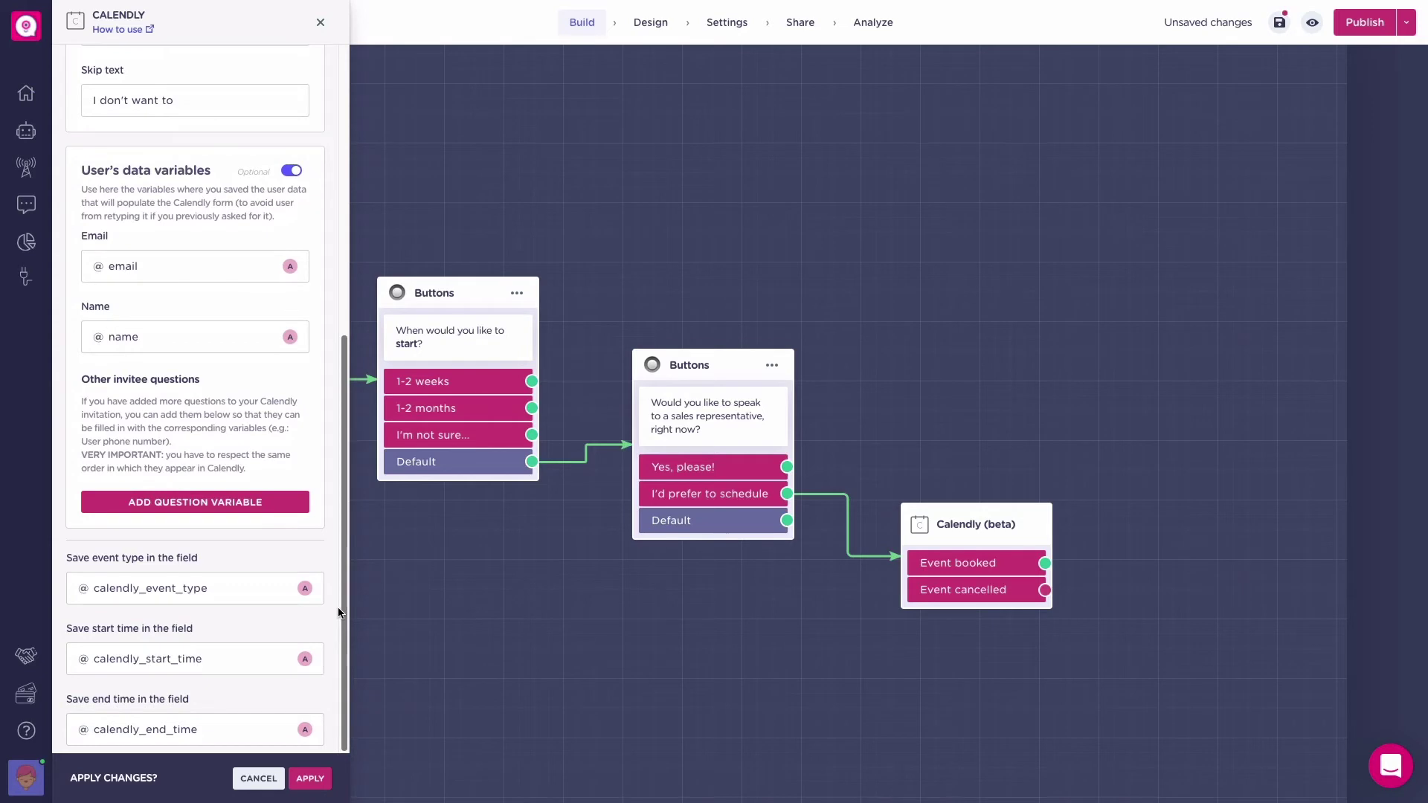
{"action": "left_click", "coordinate": [323, 778]}
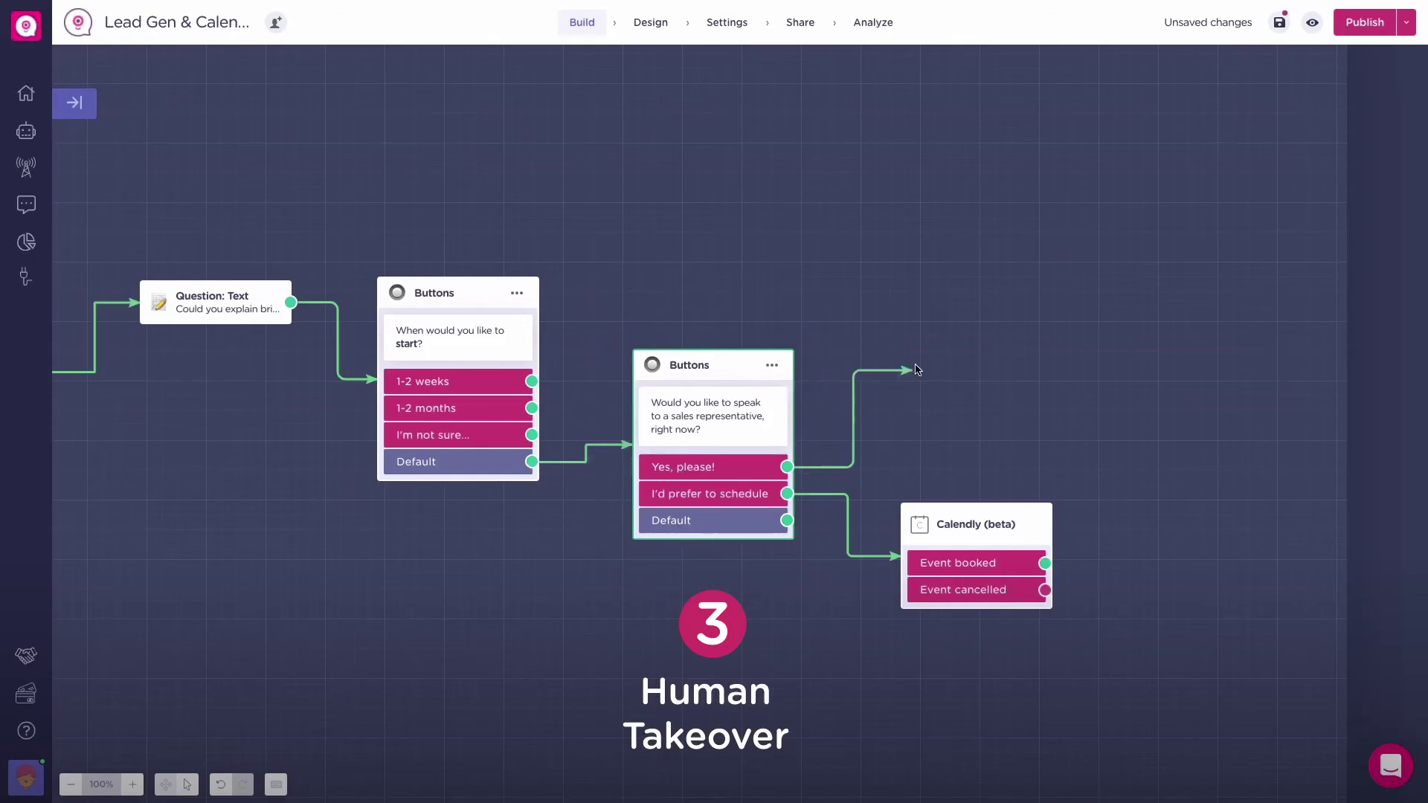
Step: Connect the "Yes, please!" output to a new Human Takeover block
{"action": "left_click_drag", "start_coordinate": [908, 367], "coordinate": [938, 349]}
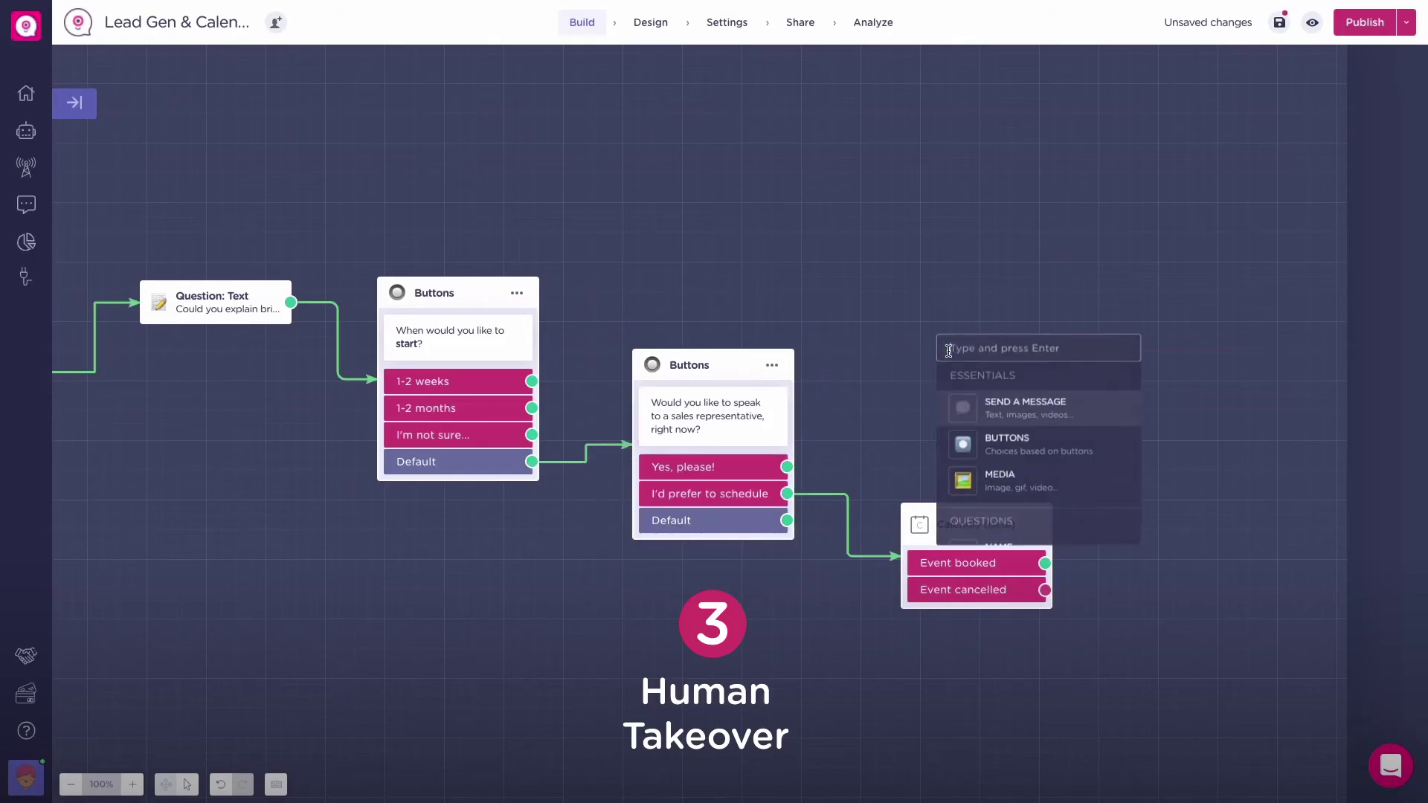
{"action": "type", "text": "hum"}
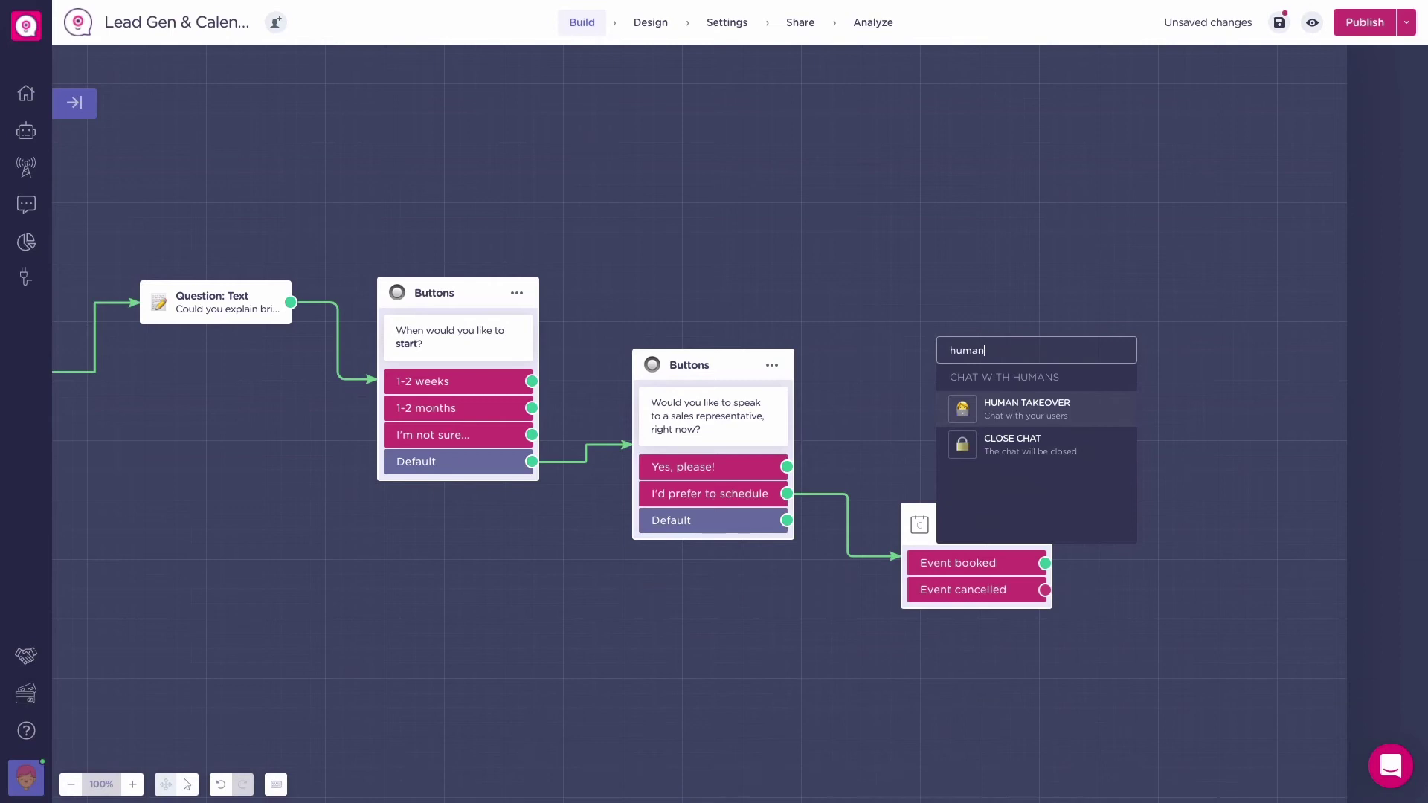
{"action": "type", "text": "an"}
{"action": "key", "text": "Return"}
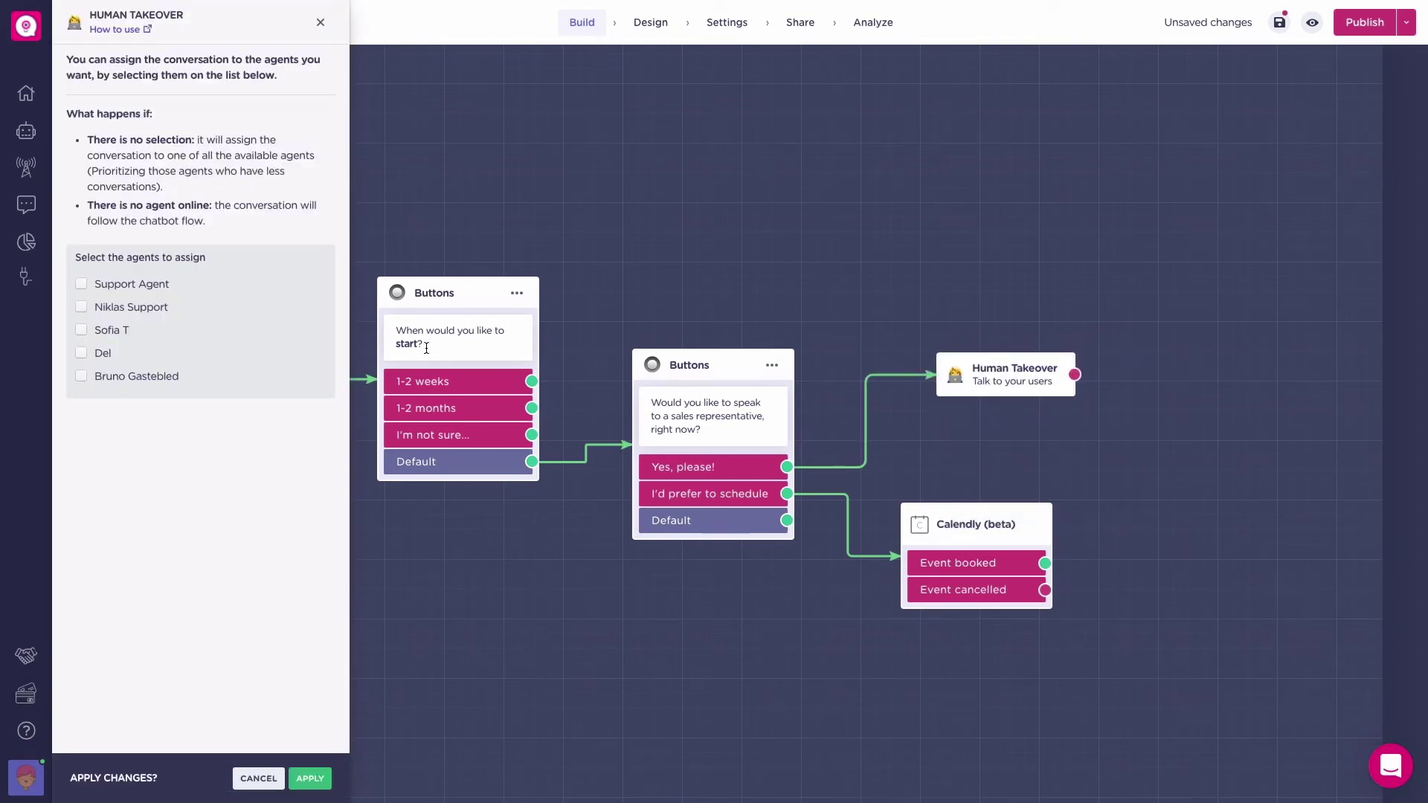
Step: Assign the fourth listed agent to the Human Takeover block, apply it, and connect its output to a new Slack Notification block
{"action": "left_click", "coordinate": [118, 354]}
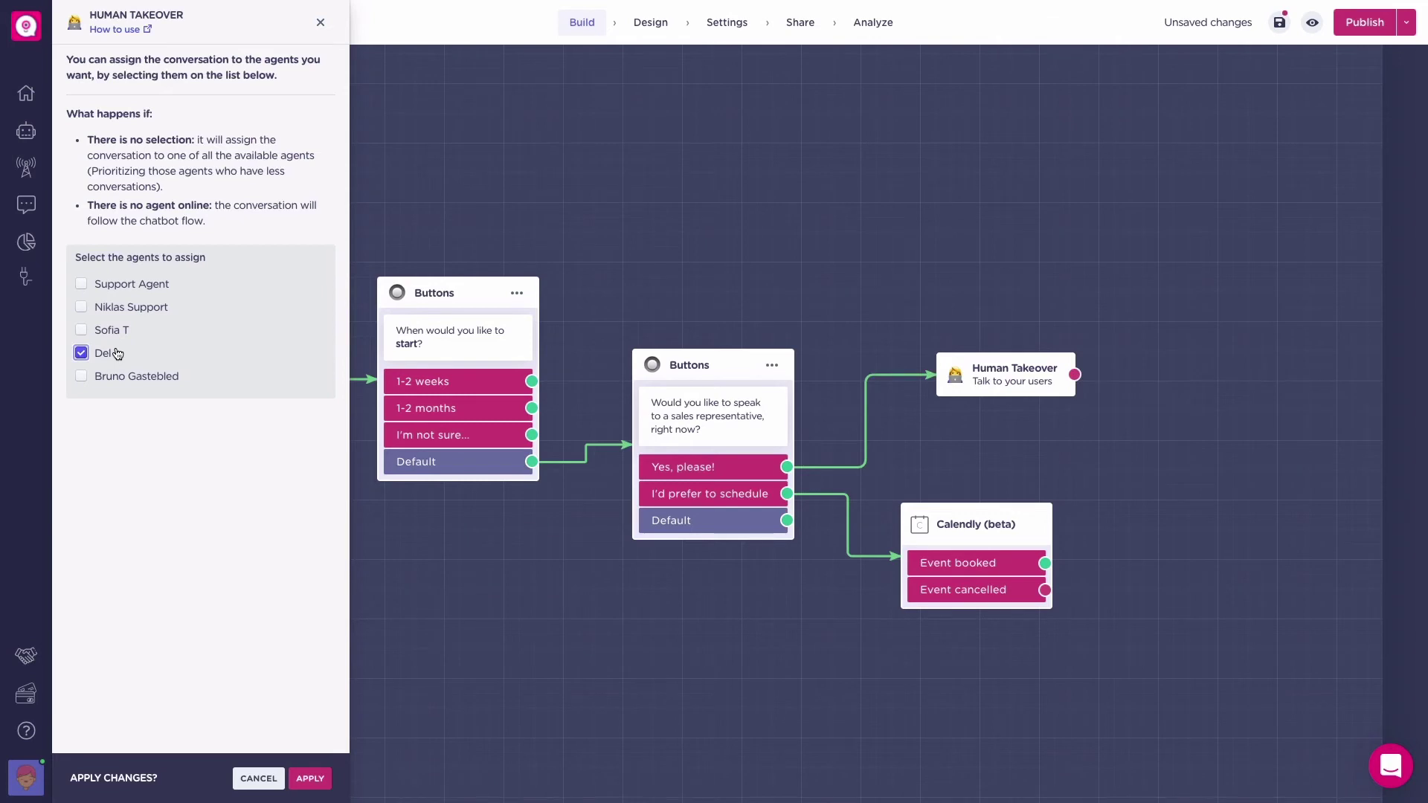
{"action": "left_click", "coordinate": [312, 781]}
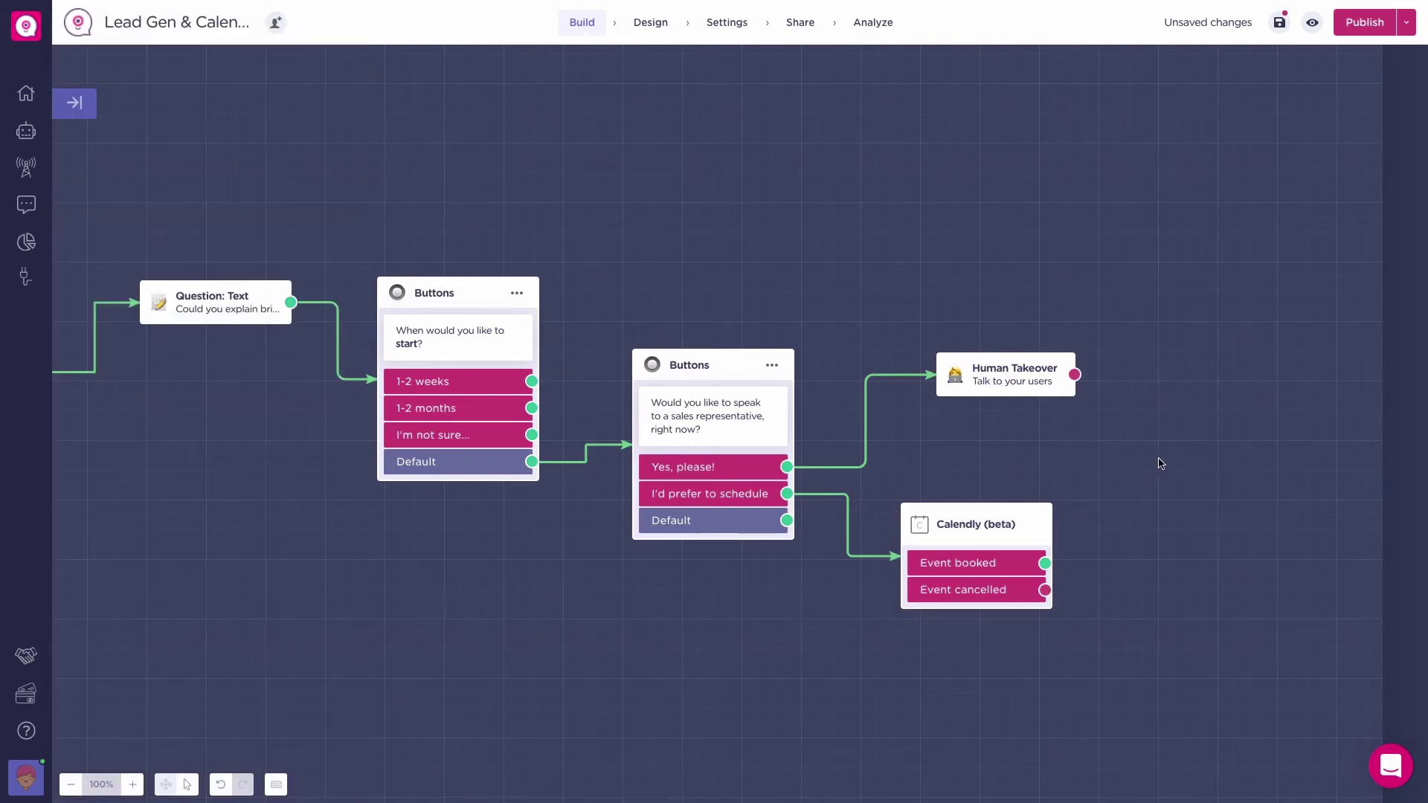
{"action": "left_click_drag", "start_coordinate": [1074, 374], "coordinate": [1173, 340]}
{"action": "type", "text": "slack"}
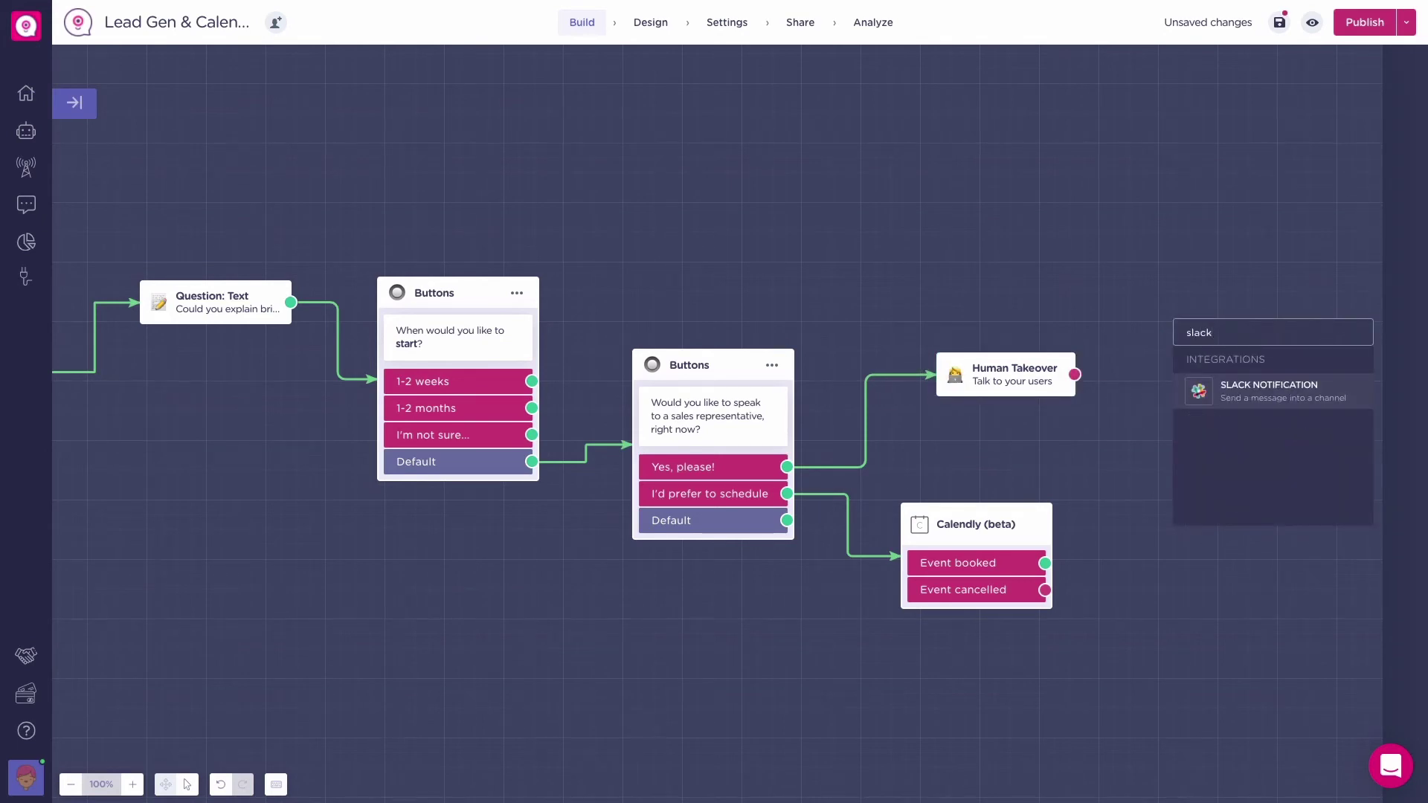
{"action": "key", "text": "Return"}
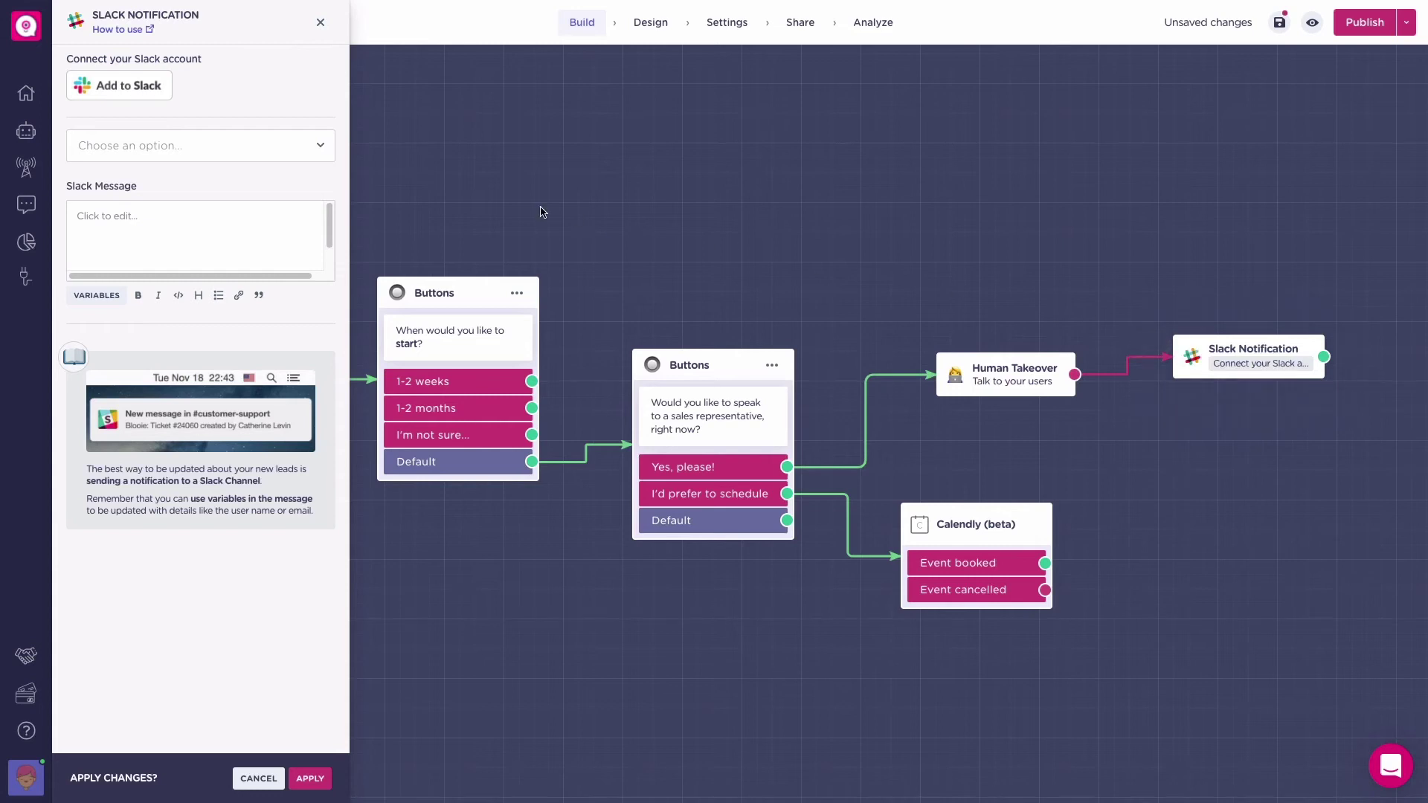
Step: Choose the Landbot direct-message recipient and start the Slack message with the name variable followed by "wants to chat with you"
{"action": "left_click", "coordinate": [316, 152]}
{"action": "left_click", "coordinate": [316, 152]}
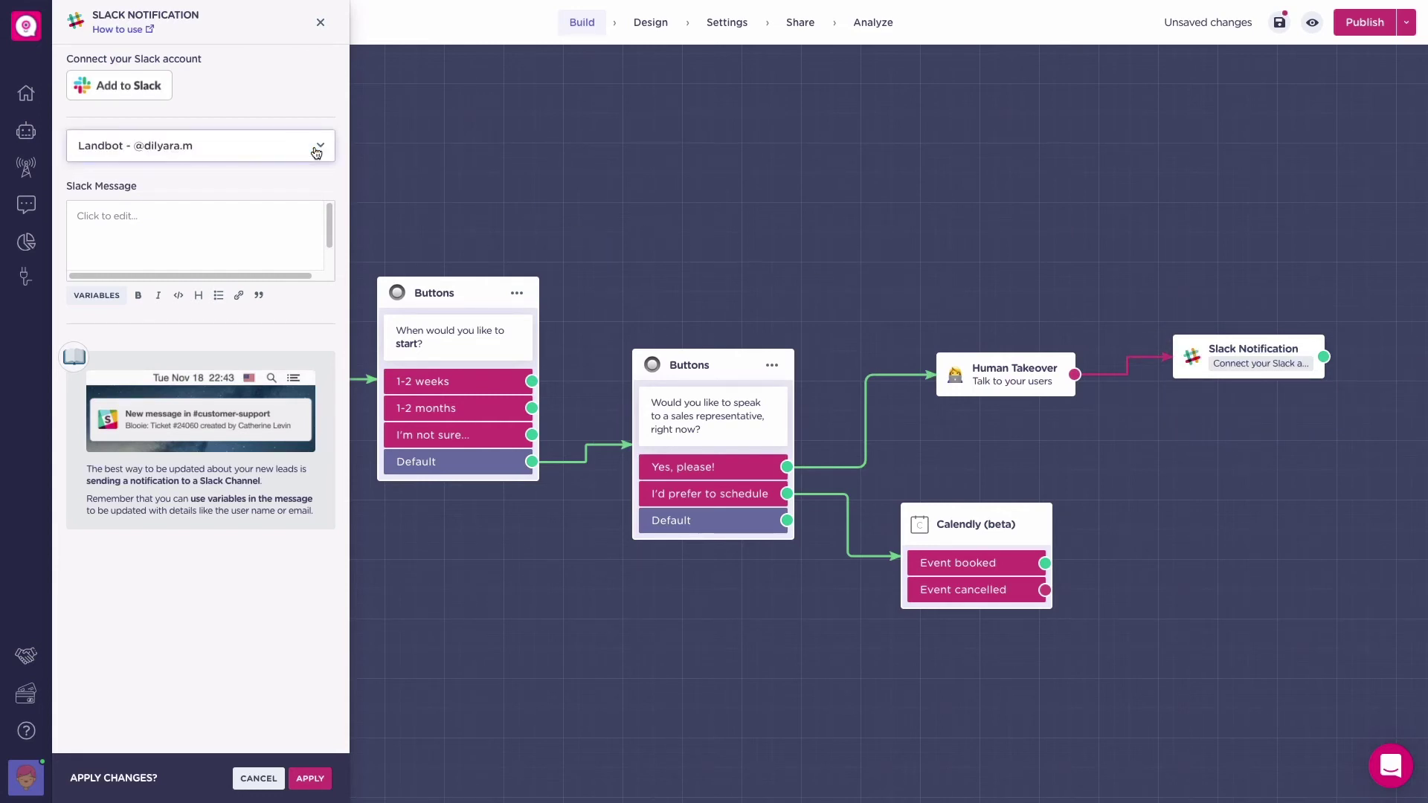
{"action": "left_click", "coordinate": [289, 215]}
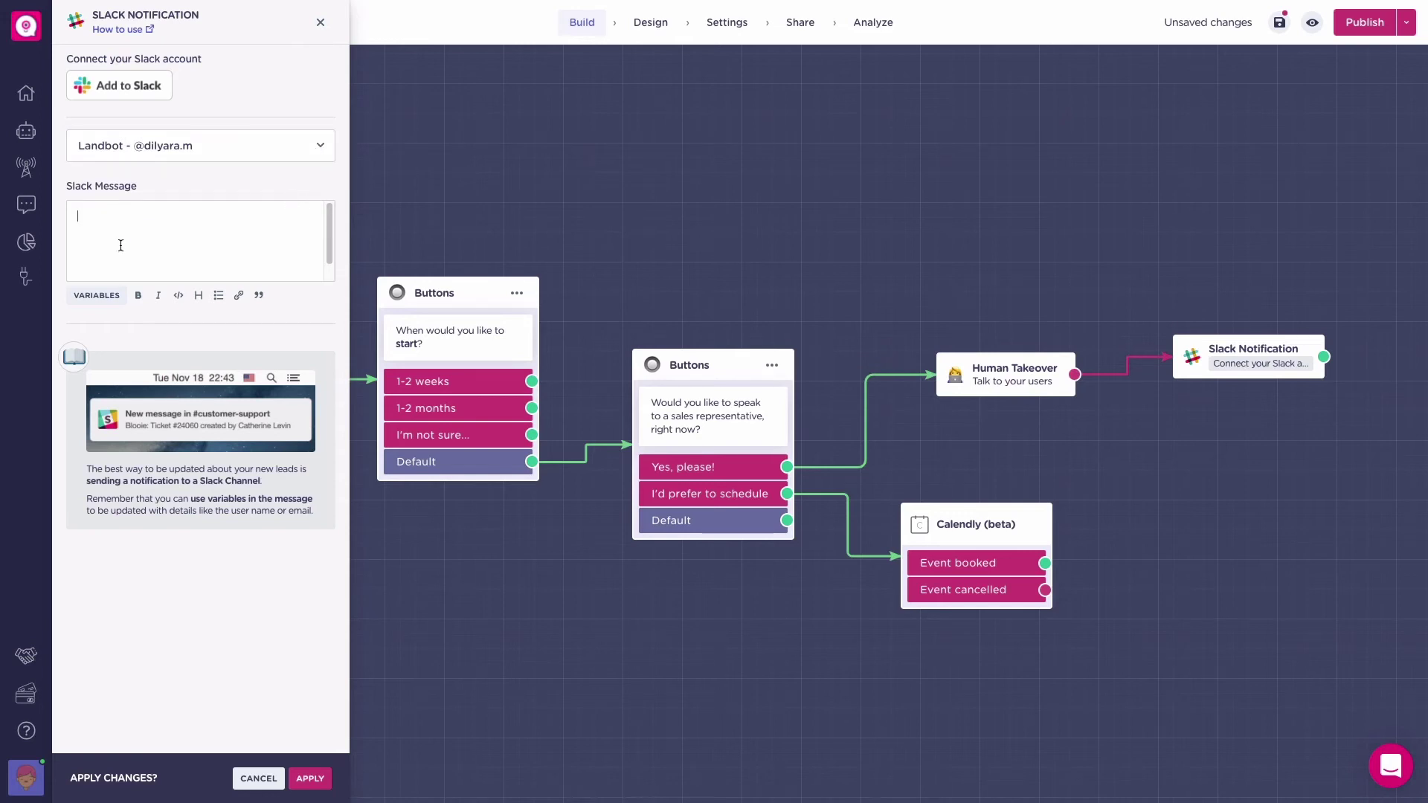
{"action": "left_click", "coordinate": [110, 298]}
{"action": "left_click", "coordinate": [179, 375]}
{"action": "type", "text": "wants to chat with you"}
{"action": "key", "text": "Return"}
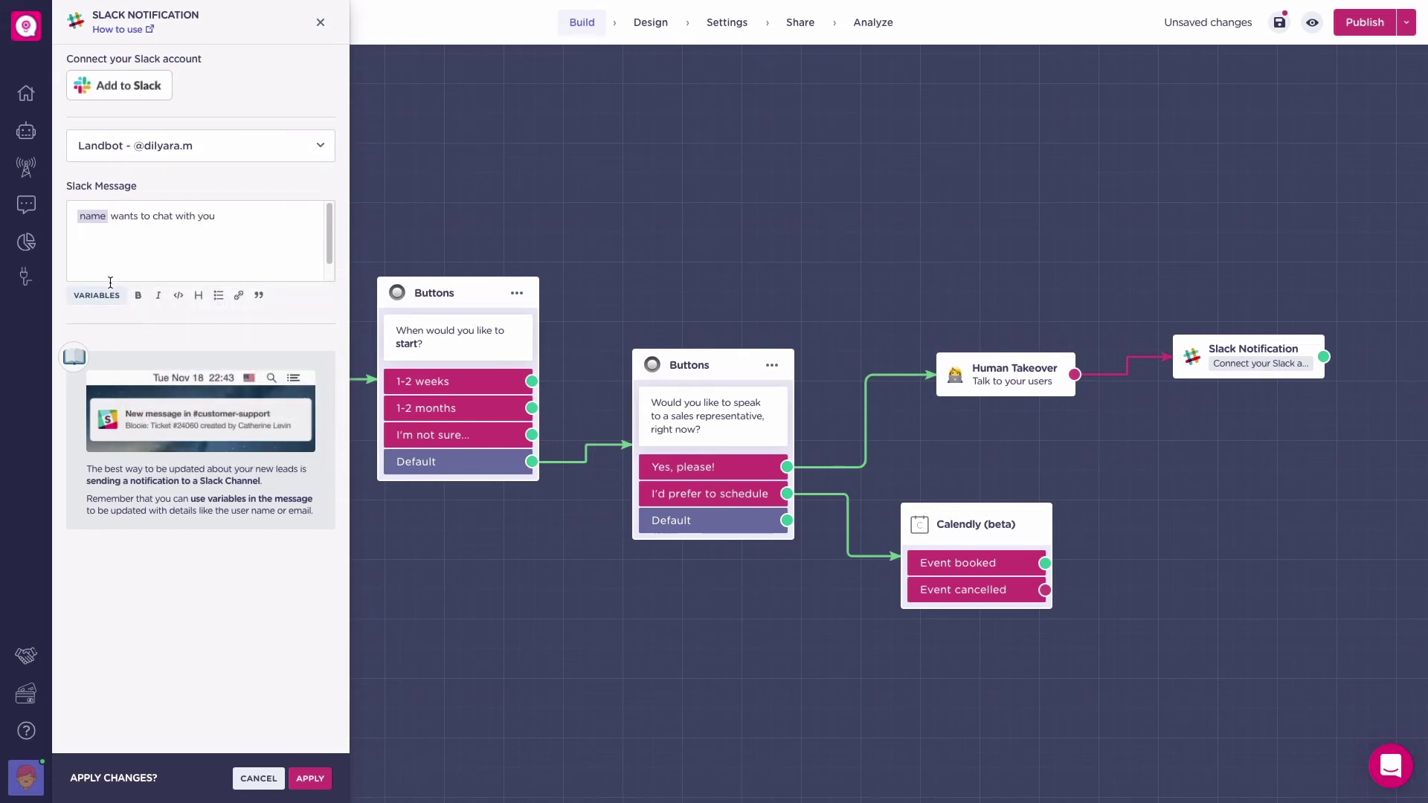
Step: Add the company, email and project variables to the Slack message on separate lines and apply the block's settings
{"action": "left_click", "coordinate": [104, 296]}
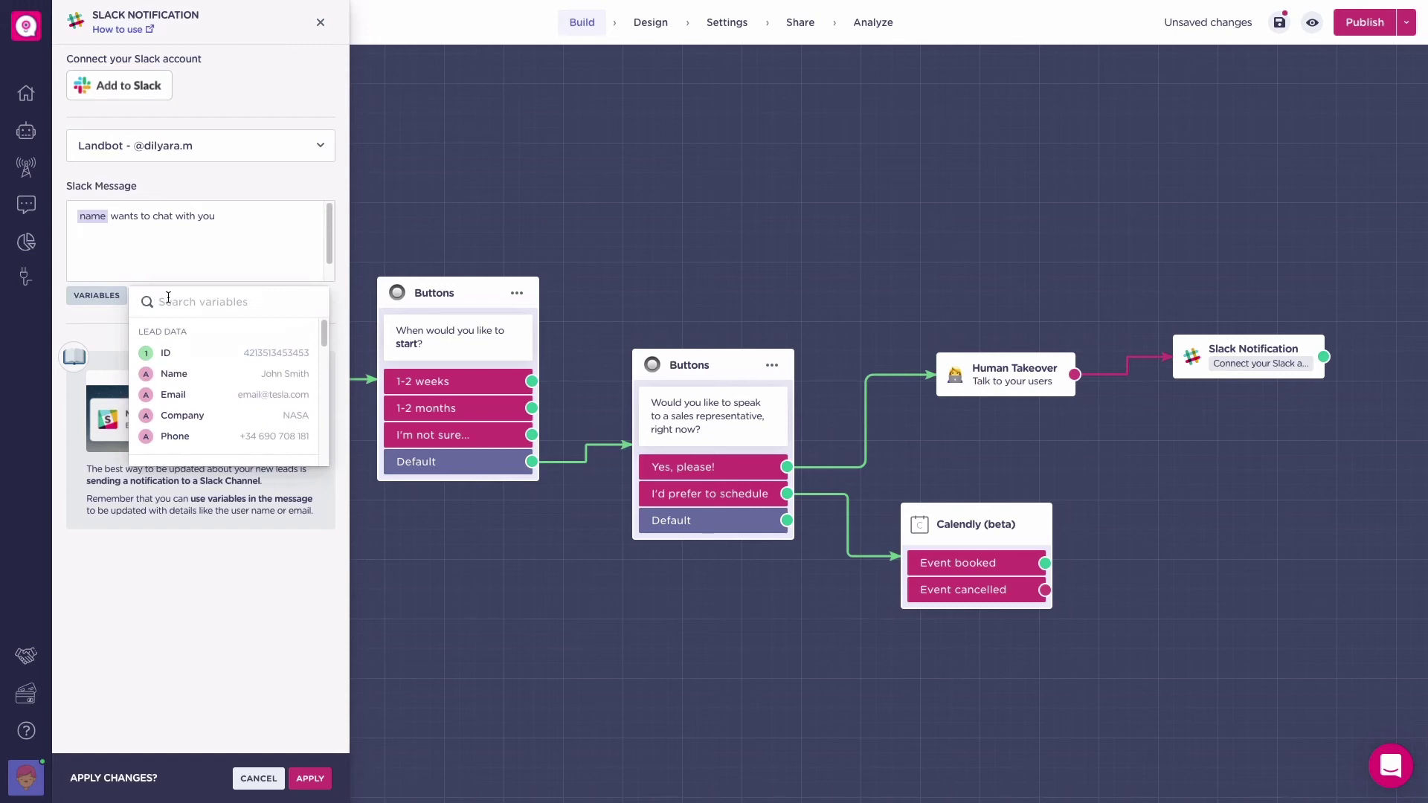
{"action": "left_click", "coordinate": [179, 413]}
{"action": "left_click", "coordinate": [117, 298]}
{"action": "left_click", "coordinate": [181, 392]}
{"action": "left_click", "coordinate": [104, 295]}
{"action": "type", "text": "projec"}
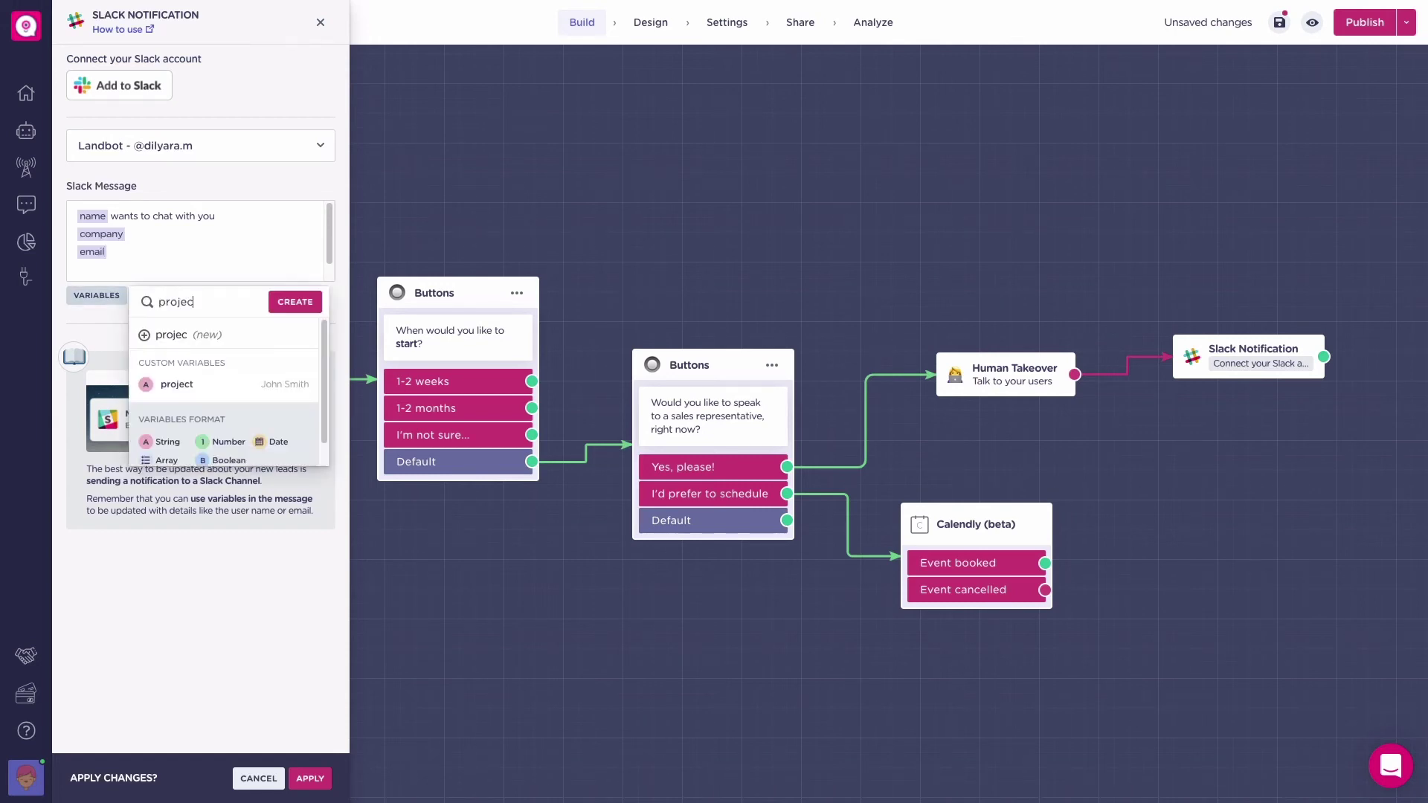
{"action": "left_click", "coordinate": [212, 387]}
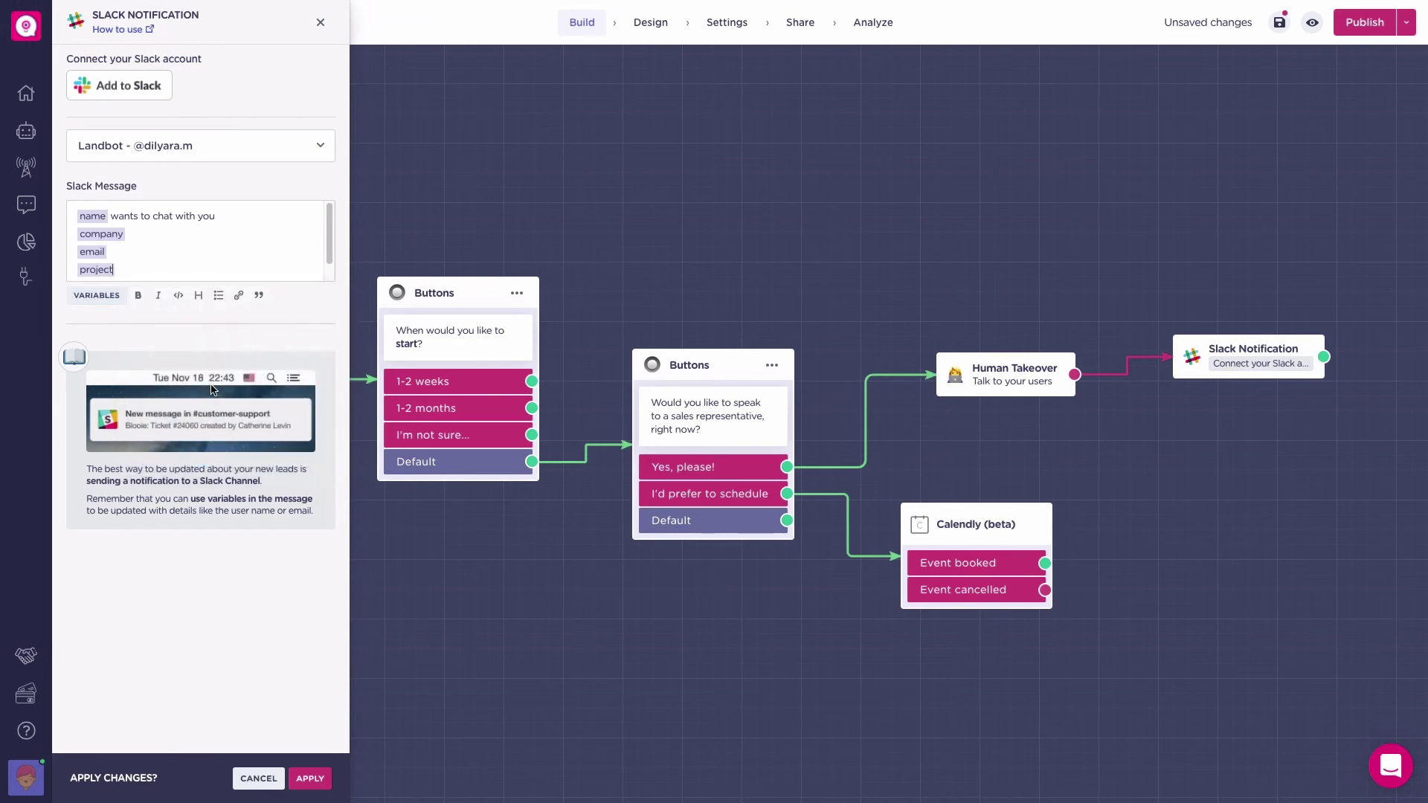
{"action": "left_click", "coordinate": [310, 779]}
Step: Connect the Slack Notification output to a new email notification block placed below it
{"action": "left_click_drag", "start_coordinate": [1328, 414], "coordinate": [869, 403]}
{"action": "left_click_drag", "start_coordinate": [864, 345], "coordinate": [866, 471]}
{"action": "type", "text": "email"}
{"action": "left_click", "coordinate": [880, 606]}
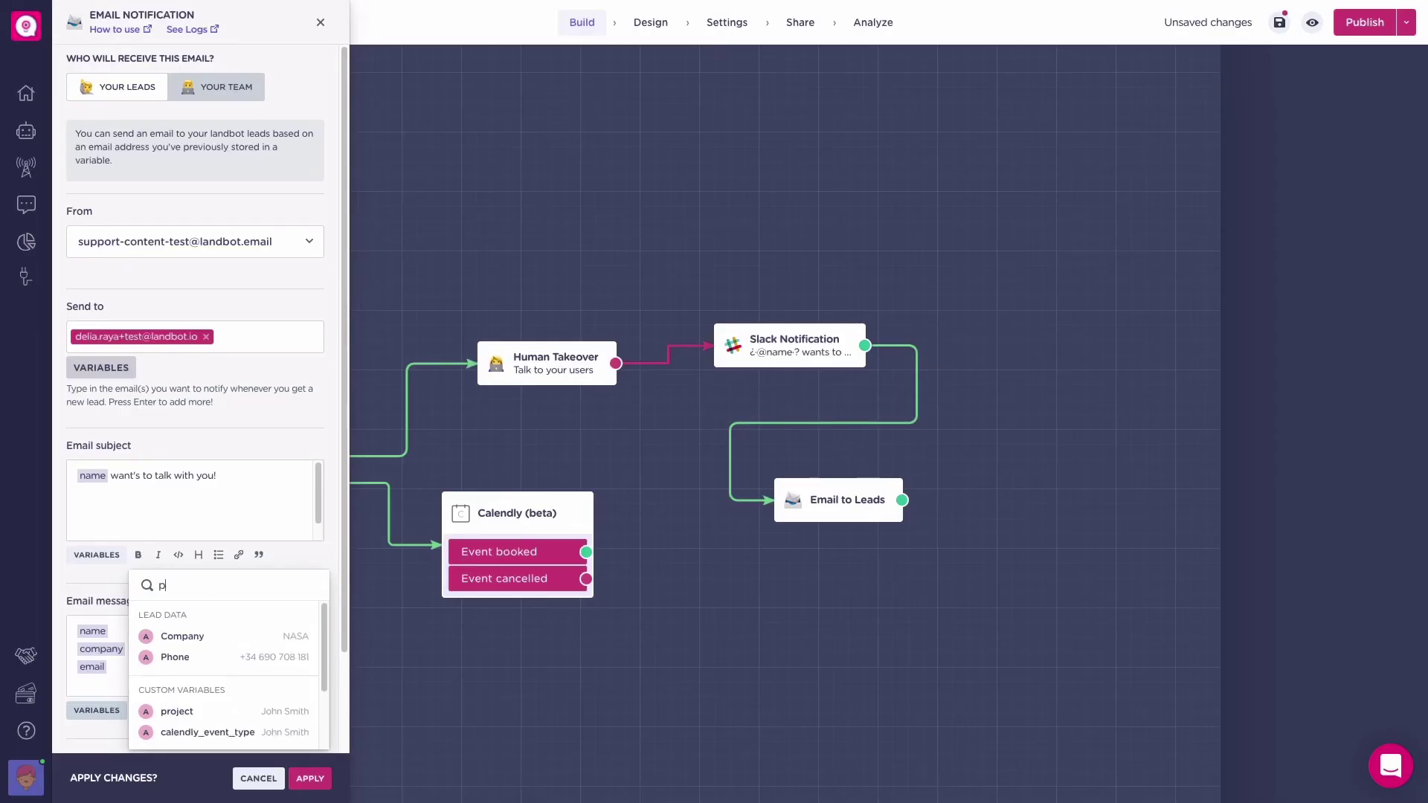
Step: Add the project variable to the end of the email message and apply the email notification settings
{"action": "type", "text": "pro"}
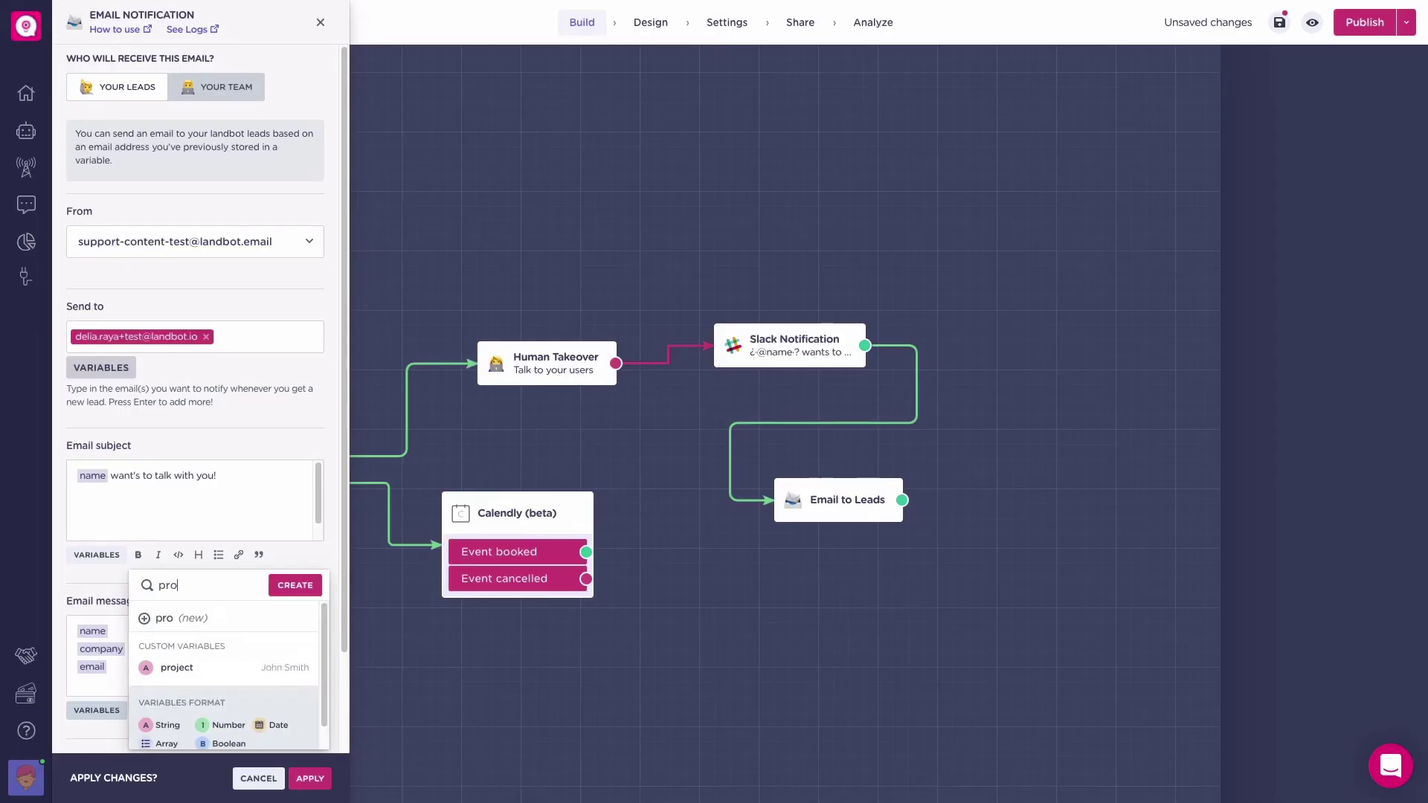
{"action": "left_click", "coordinate": [218, 667]}
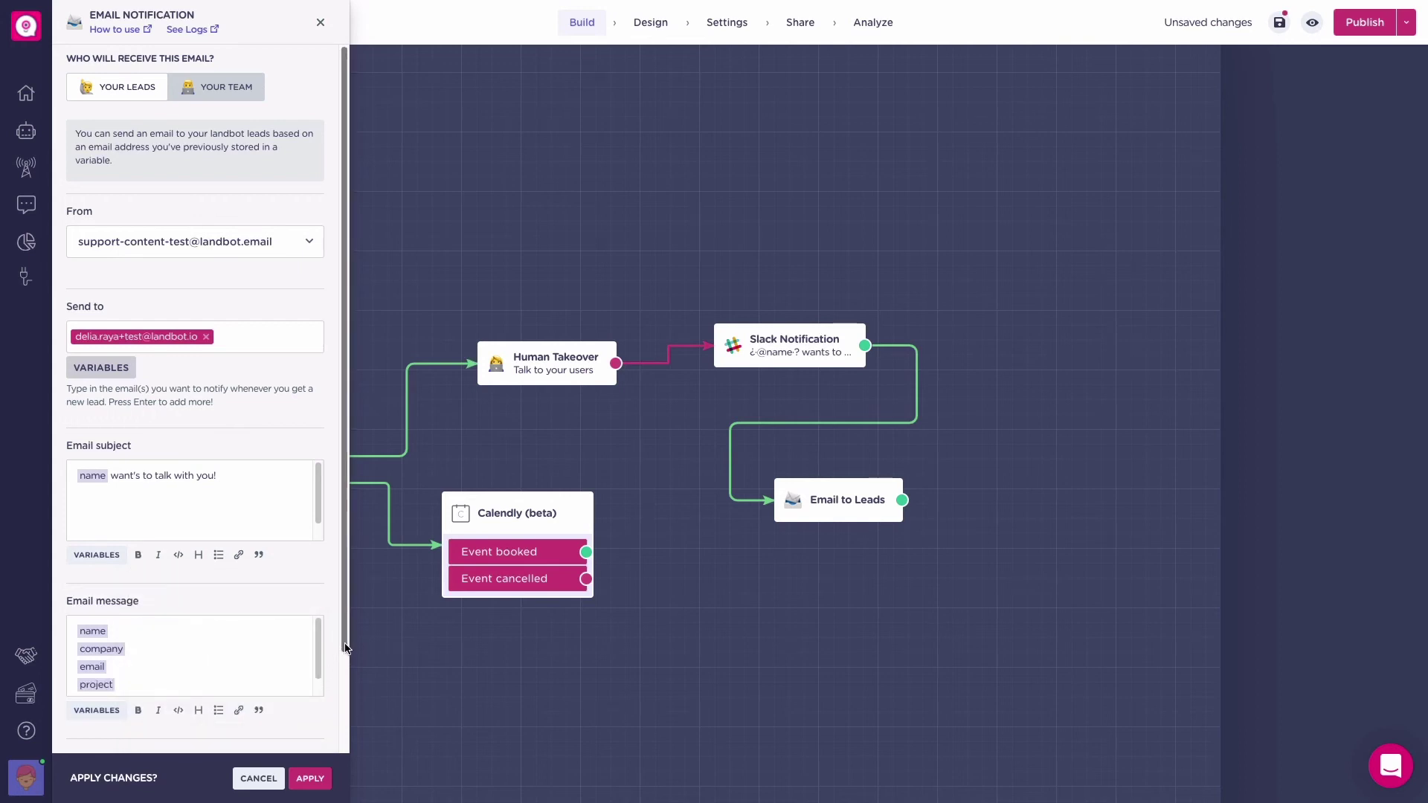
{"action": "scroll", "coordinate": [343, 651], "scroll_direction": "down", "scroll_amount": 3}
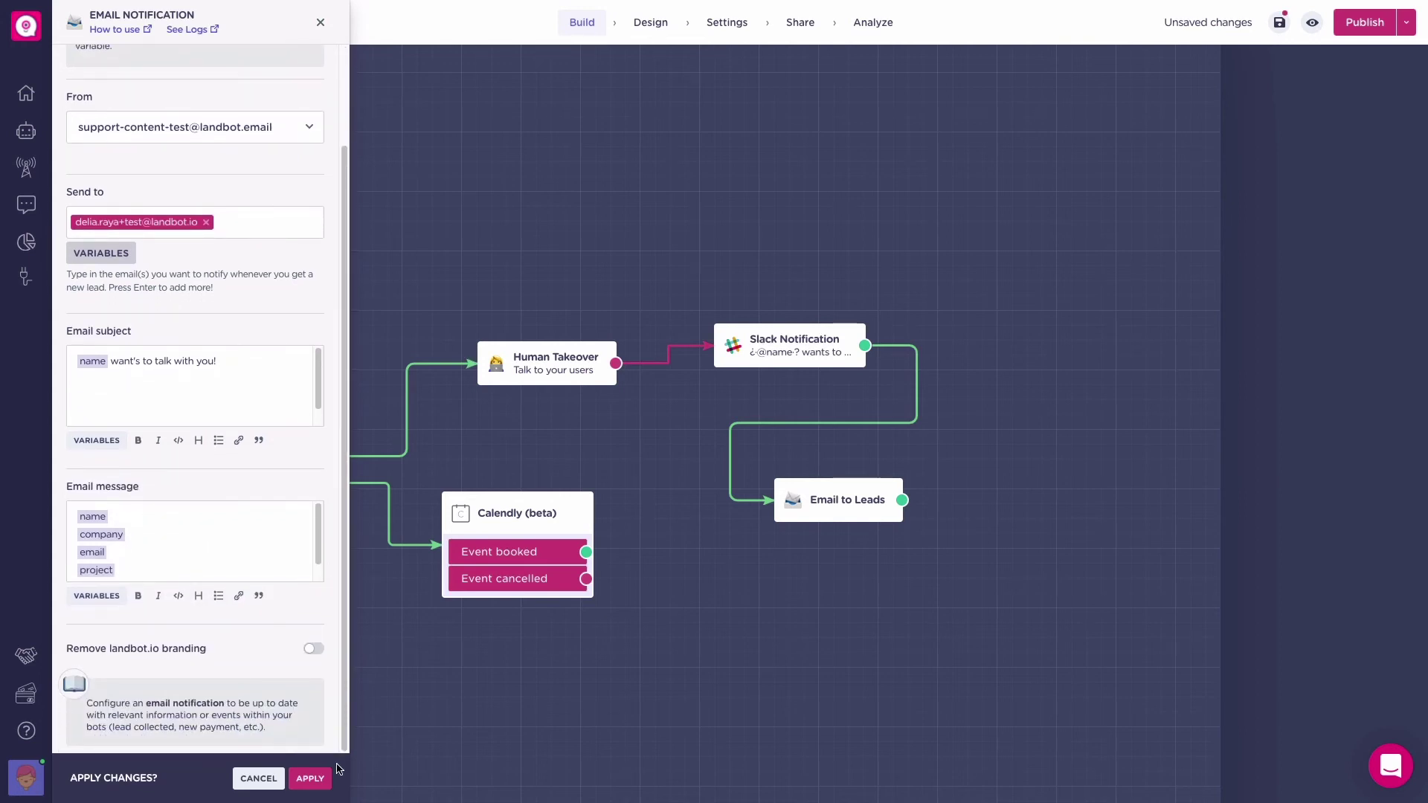
{"action": "left_click", "coordinate": [310, 778]}
Step: Connect the email block to a new Buttons block with the message "No agents online, want to schedule a meeting?"
{"action": "left_click_drag", "start_coordinate": [978, 534], "coordinate": [763, 455]}
{"action": "type", "text": "b"}
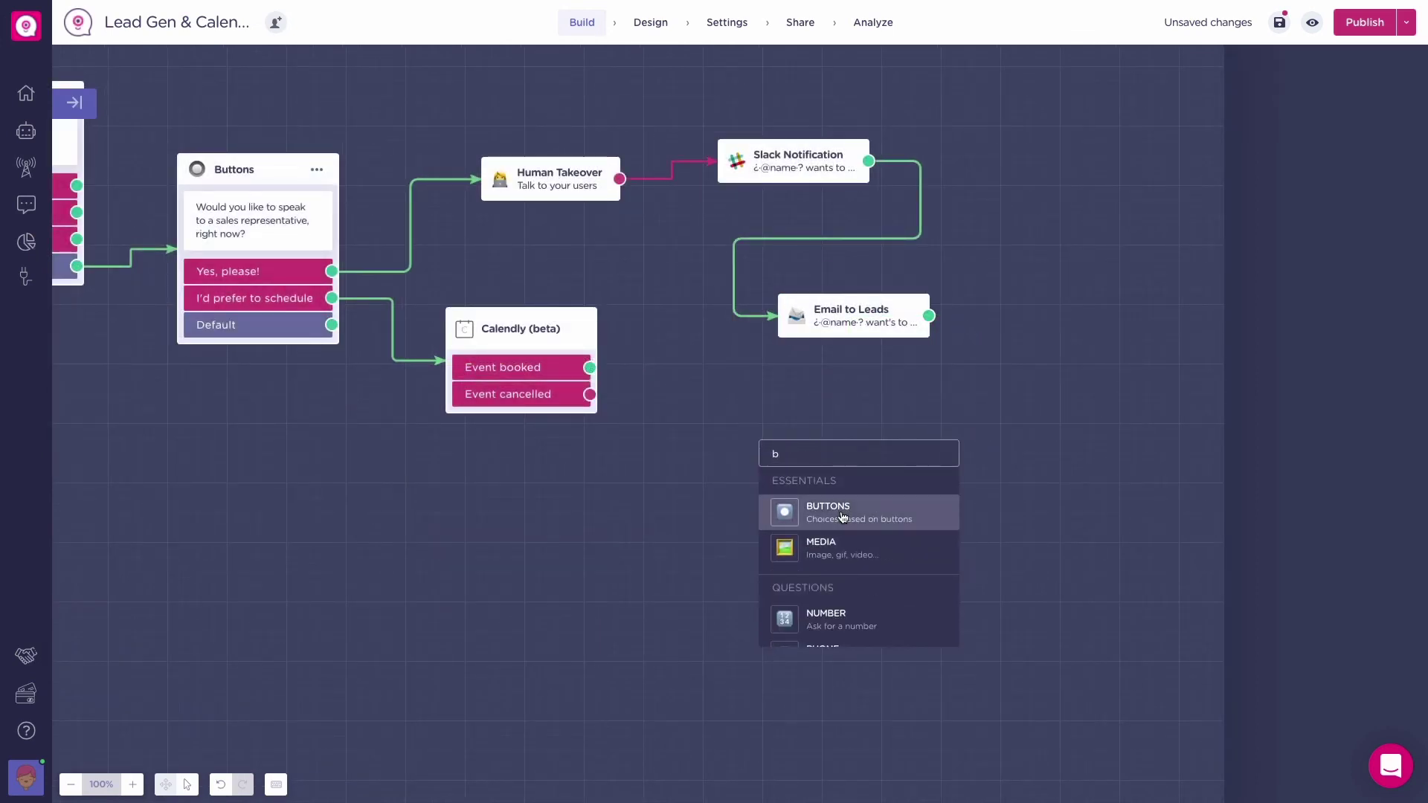
{"action": "left_click", "coordinate": [848, 512]}
{"action": "type", "text": "No agen"}
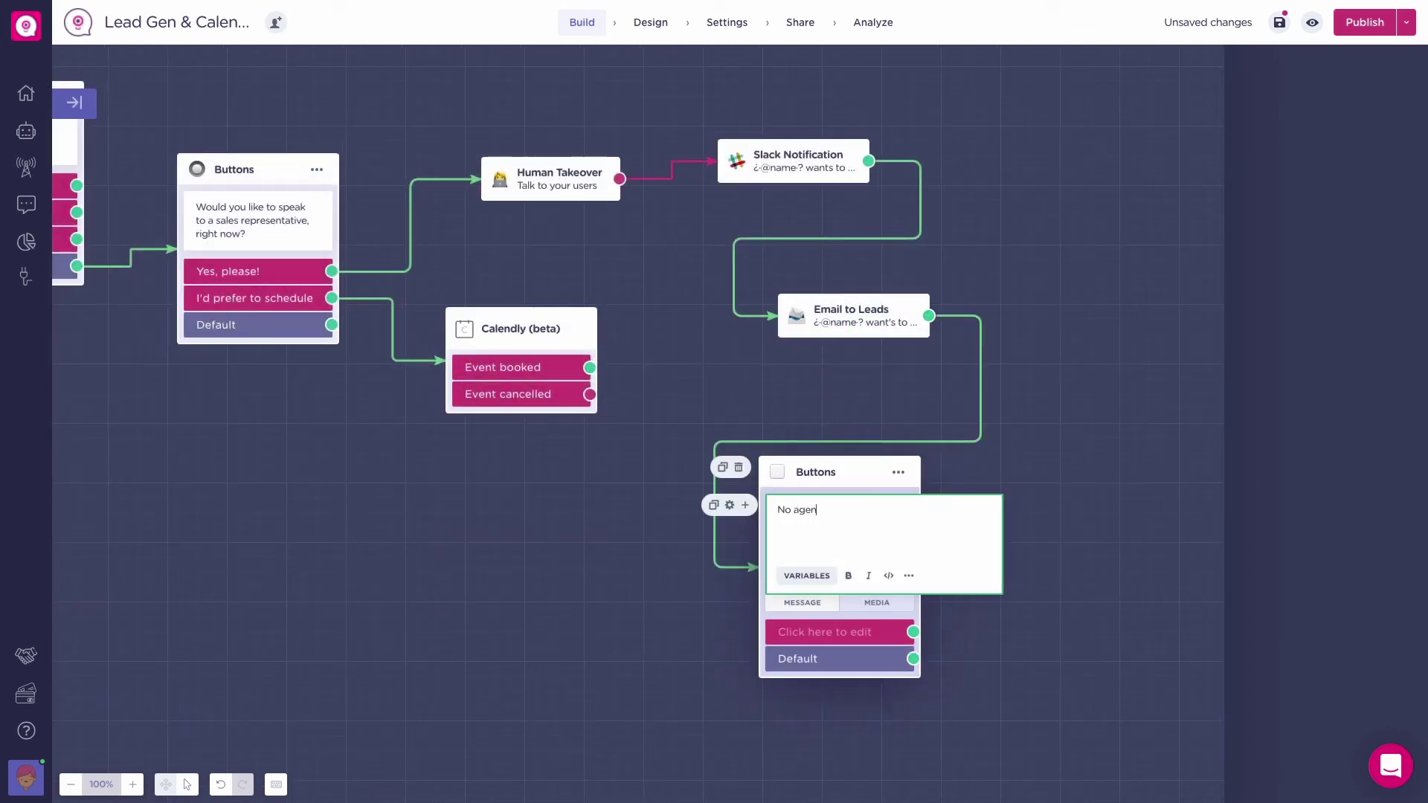
{"action": "type", "text": "ts online, want to schedule a meeting?"}
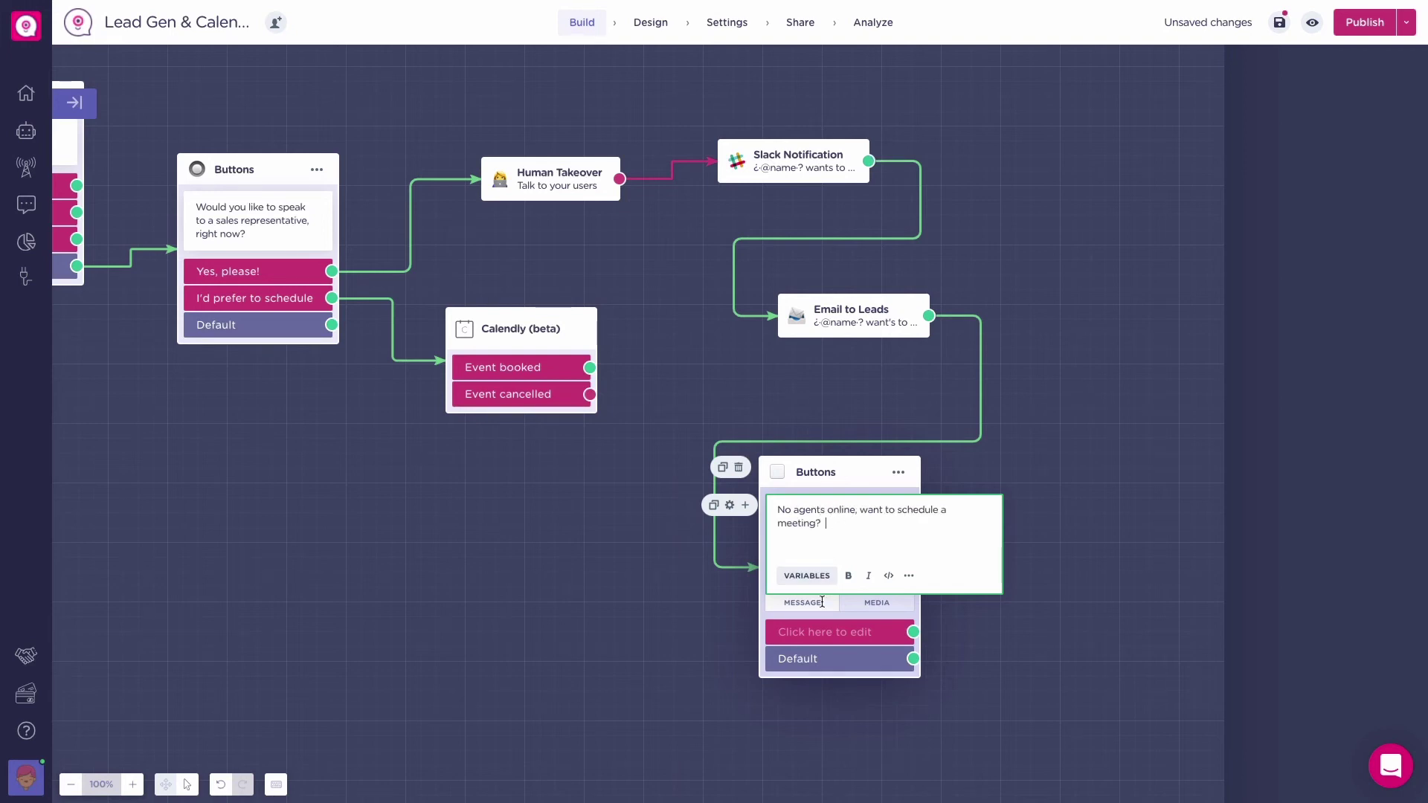
Step: Create the answers "Yes!" and "Thanks, but no." and connect the "Yes!" output to the existing Calendly block
{"action": "left_click", "coordinate": [819, 632]}
{"action": "type", "text": "Yes!"}
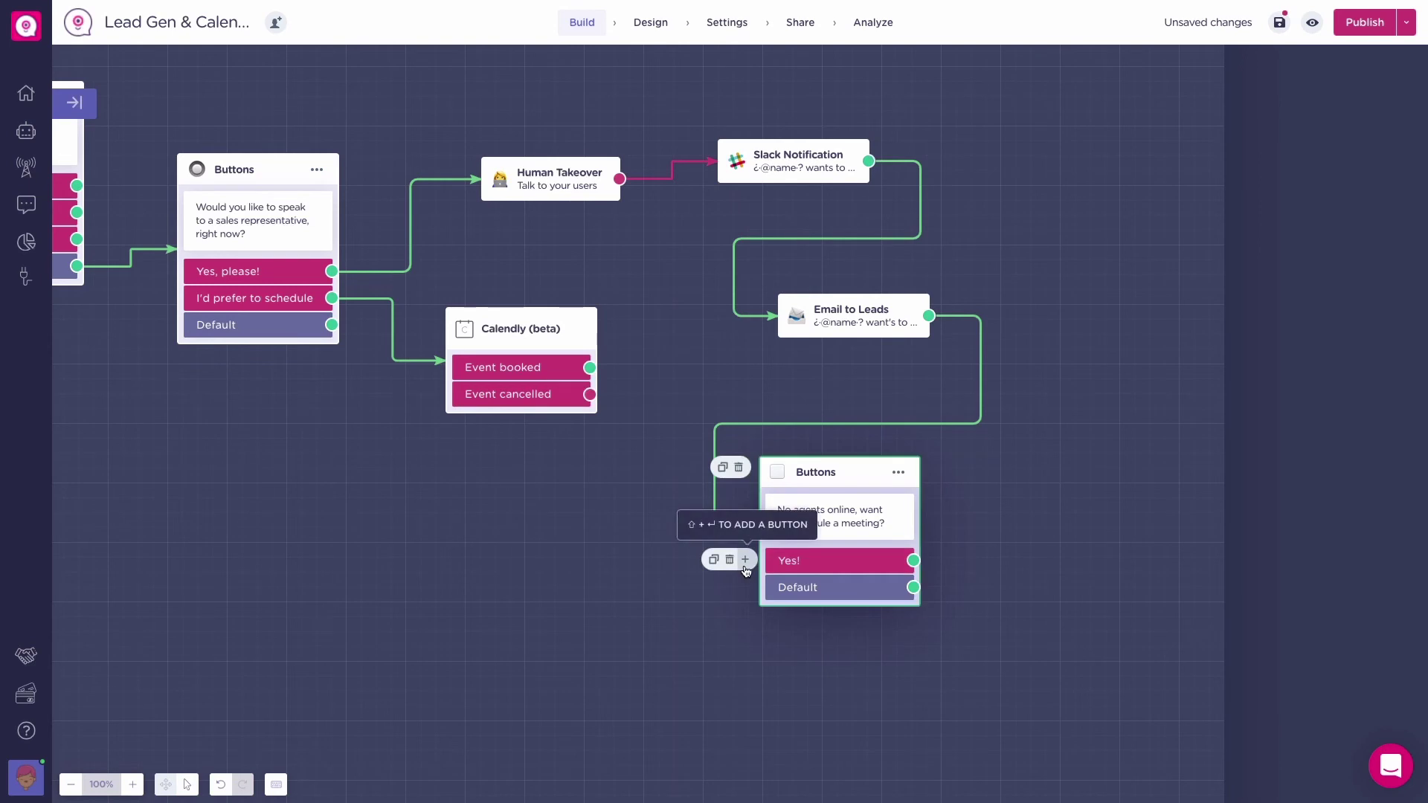
{"action": "left_click", "coordinate": [745, 563]}
{"action": "type", "text": "Thanks, but no."}
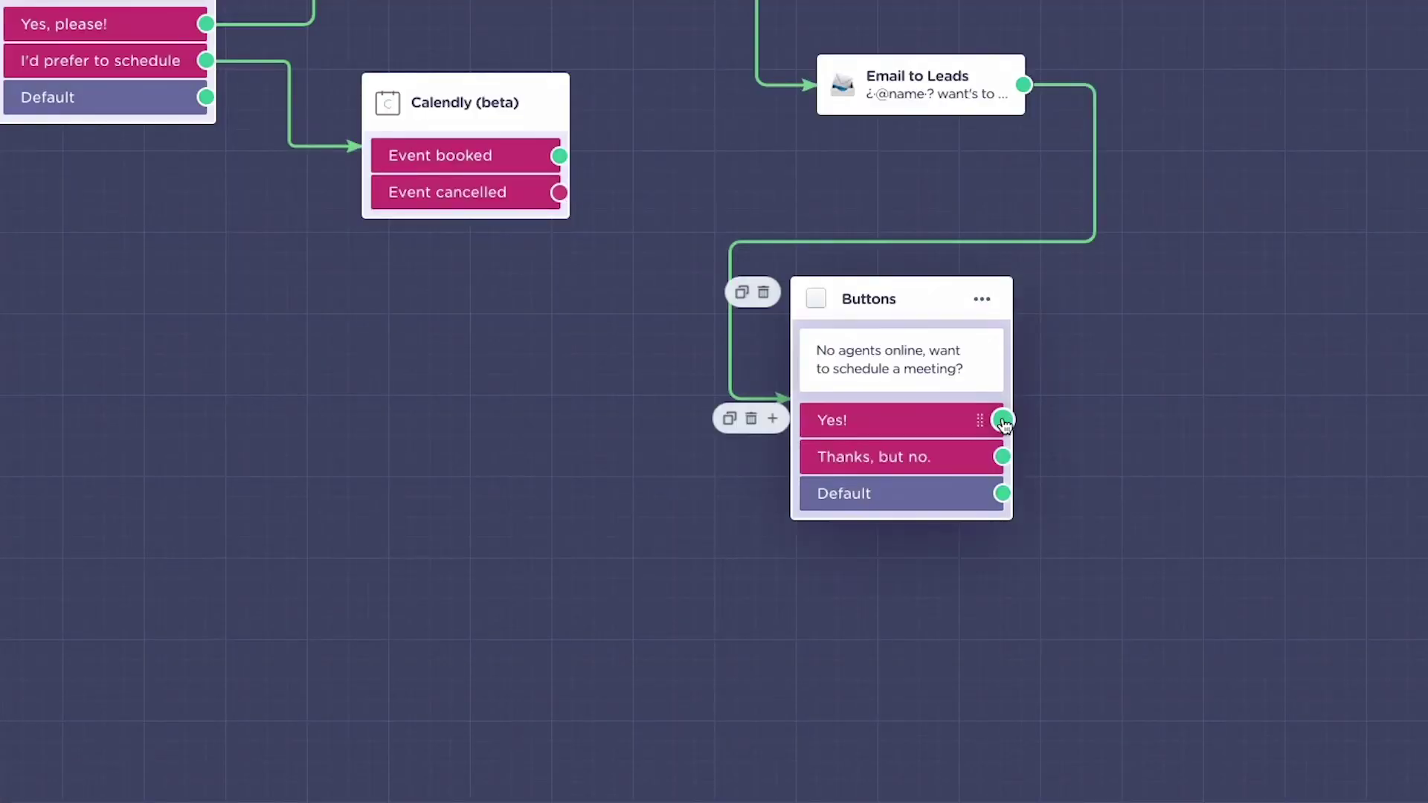
{"action": "left_click_drag", "start_coordinate": [913, 560], "coordinate": [564, 406]}
{"action": "left_click_drag", "start_coordinate": [524, 209], "coordinate": [513, 200]}
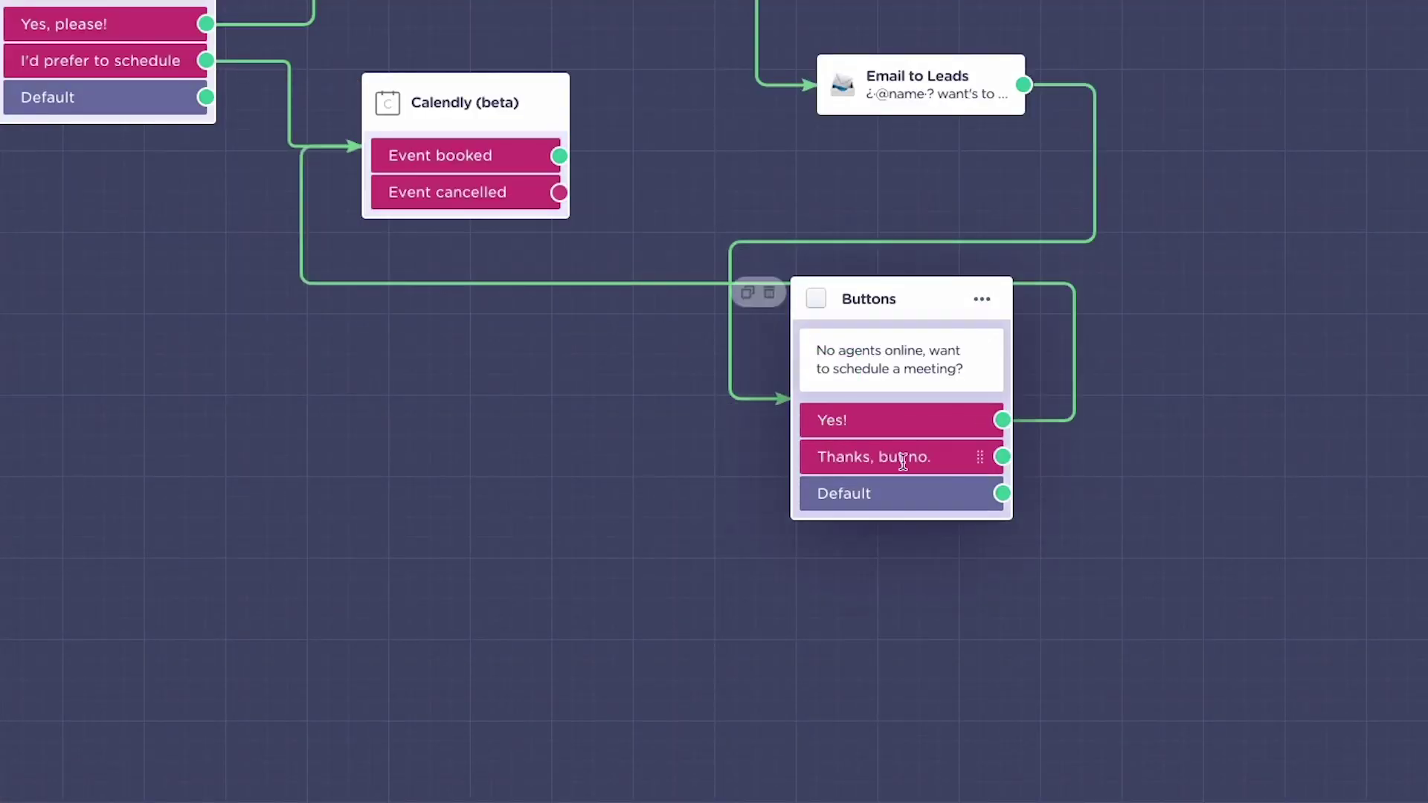
Step: Connect "Thanks, but no." to a new Messages block reading "Alright, thanks for your time!" followed by the name variable
{"action": "left_click_drag", "start_coordinate": [1004, 457], "coordinate": [1109, 532]}
{"action": "left_click", "coordinate": [1176, 615]}
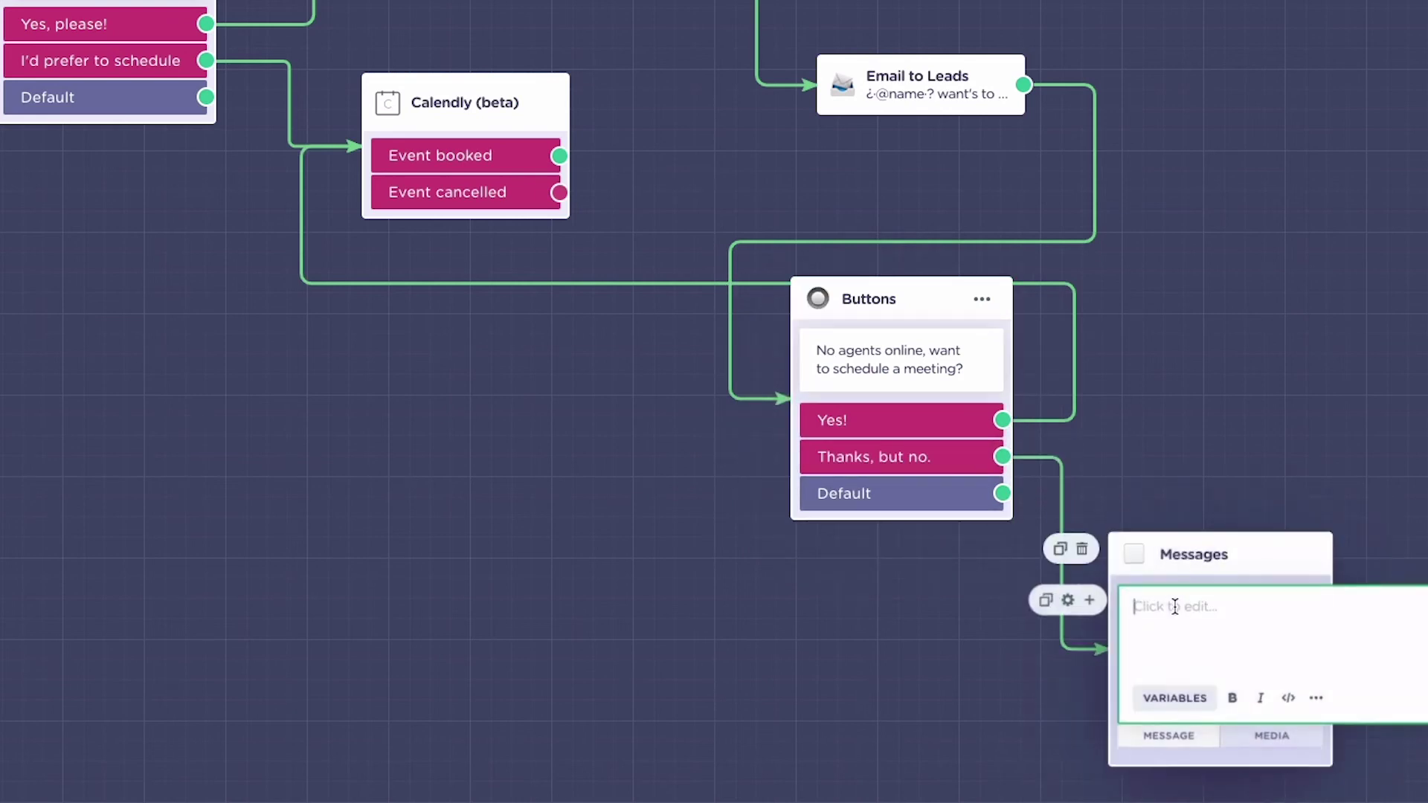
{"action": "type", "text": "Alright, thanks for your time! name"}
{"action": "left_click", "coordinate": [1039, 640]}
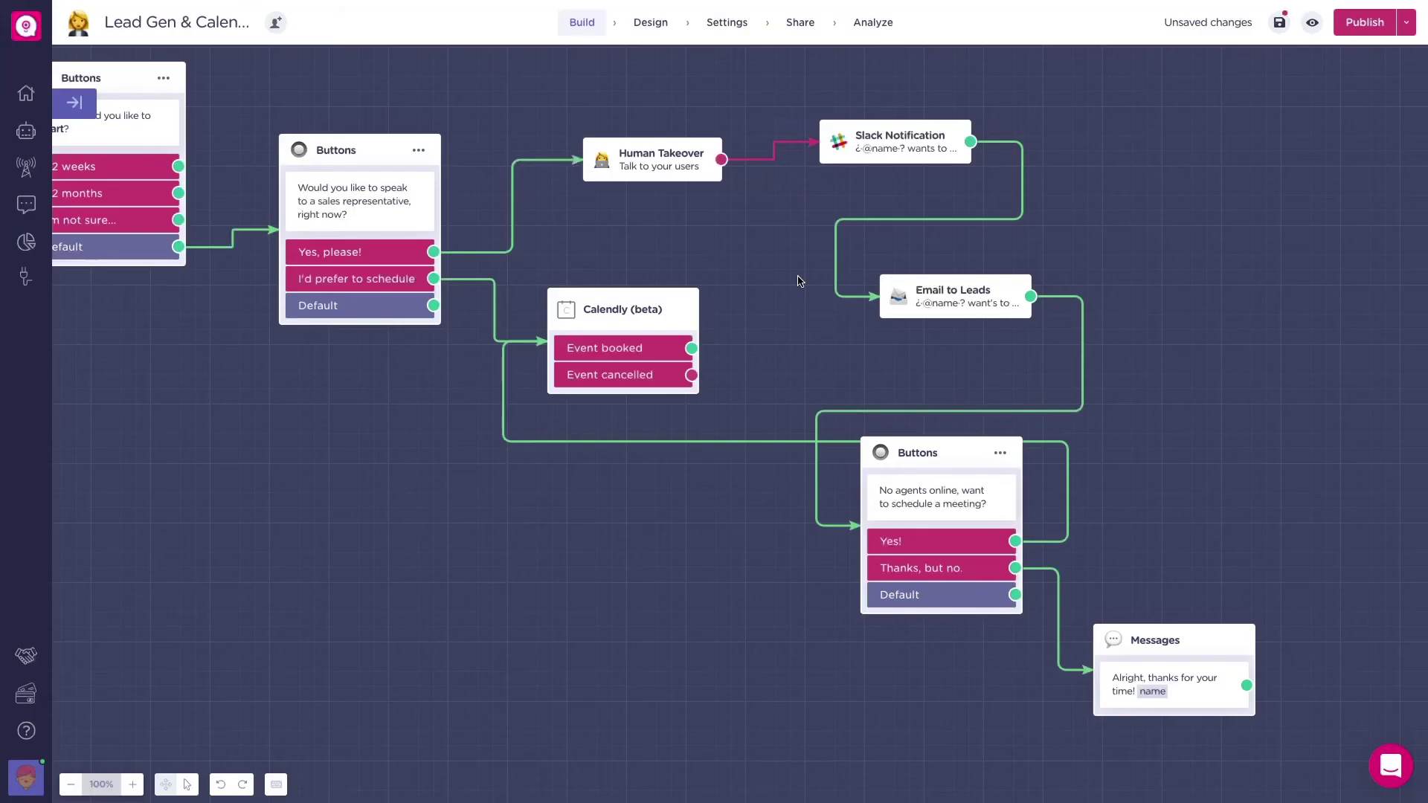
Step: Place a copy of the Slack Notification block in free canvas space and change its message to the name variable plus "has sheduled a meeting"
{"action": "left_click_drag", "start_coordinate": [916, 176], "coordinate": [1200, 370]}
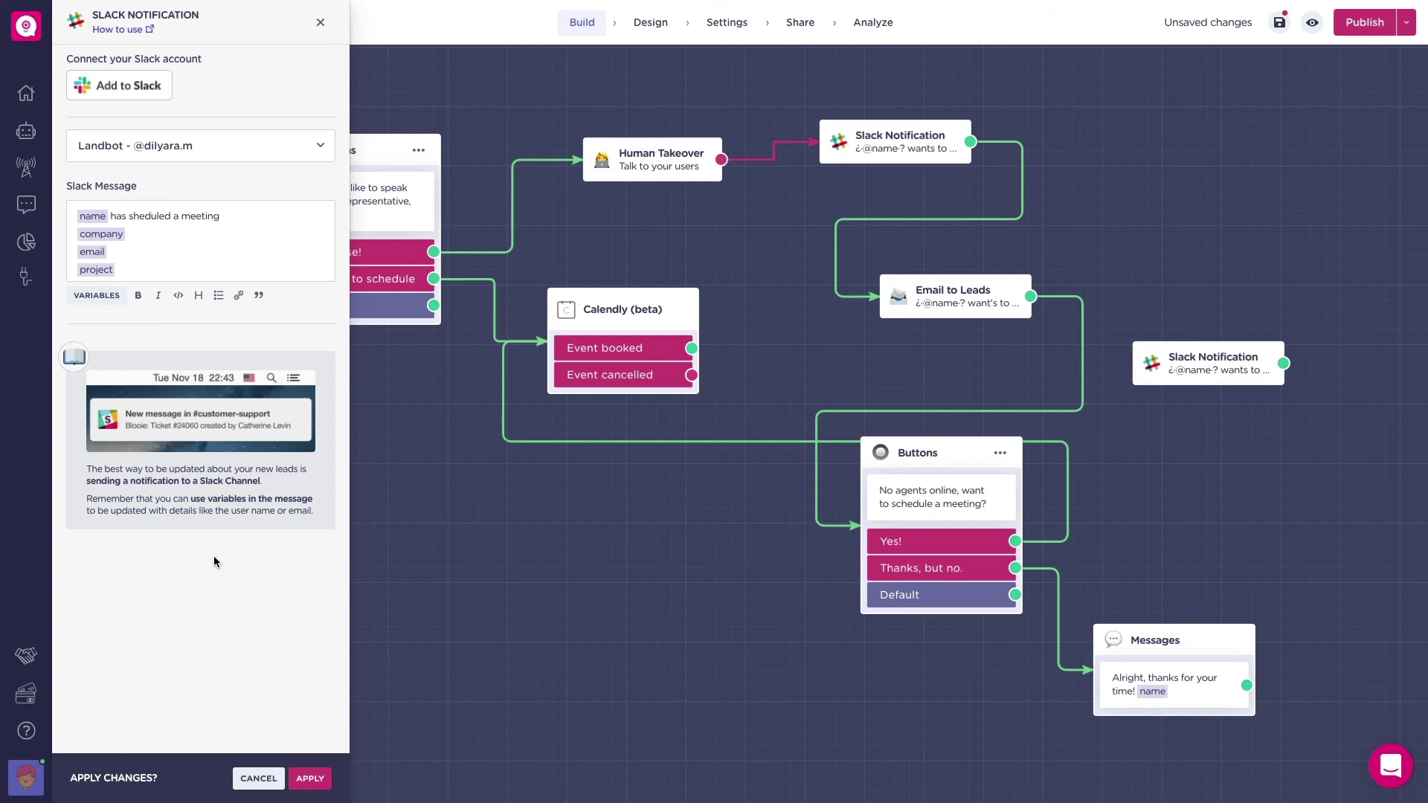
{"action": "left_click", "coordinate": [306, 775]}
Step: Rearrange the flow with Email to Leads beside the first Slack Notification and the "No agents online" Buttons block lower, beside the closing message
{"action": "left_click_drag", "start_coordinate": [984, 302], "coordinate": [1267, 158]}
{"action": "left_click_drag", "start_coordinate": [975, 447], "coordinate": [957, 634]}
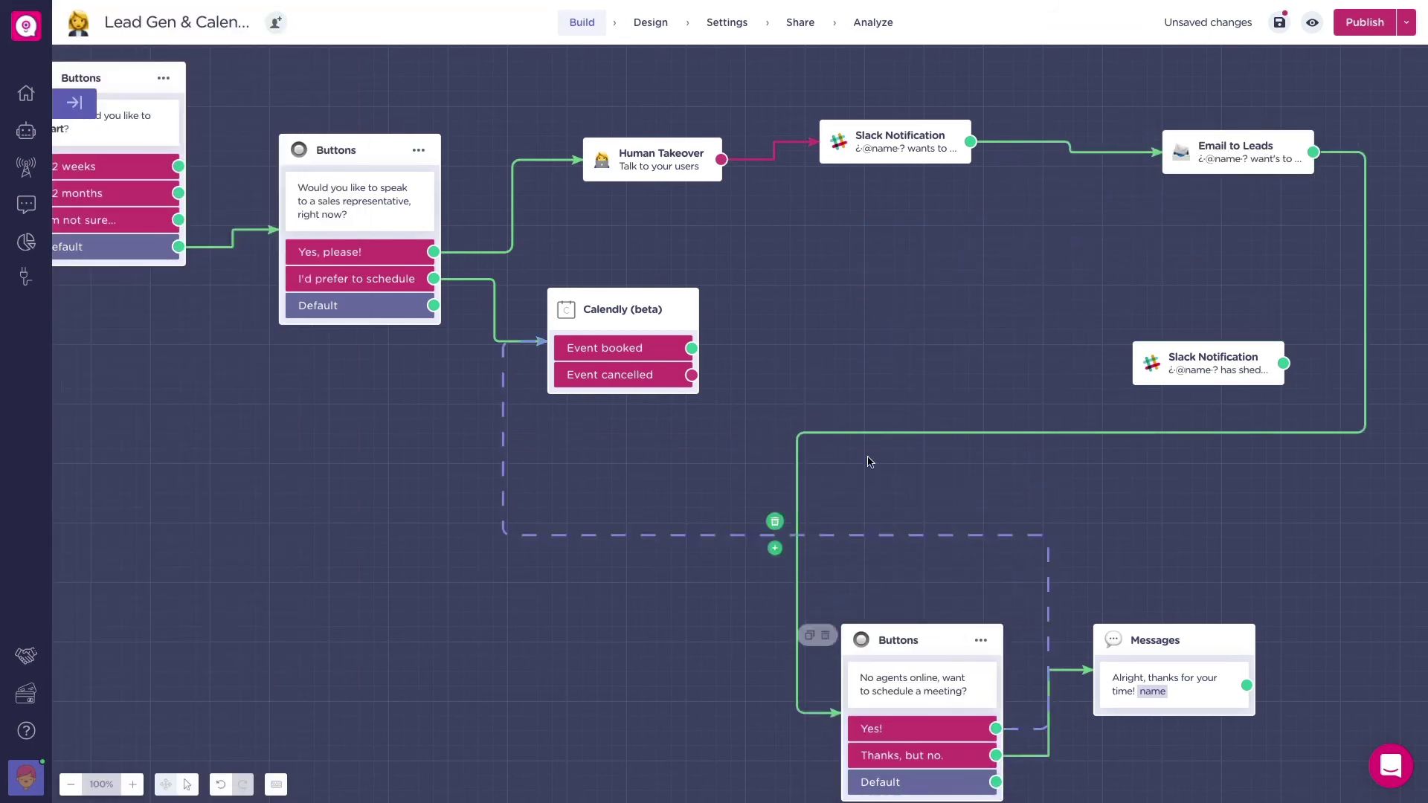
{"action": "left_click_drag", "start_coordinate": [788, 316], "coordinate": [791, 307]}
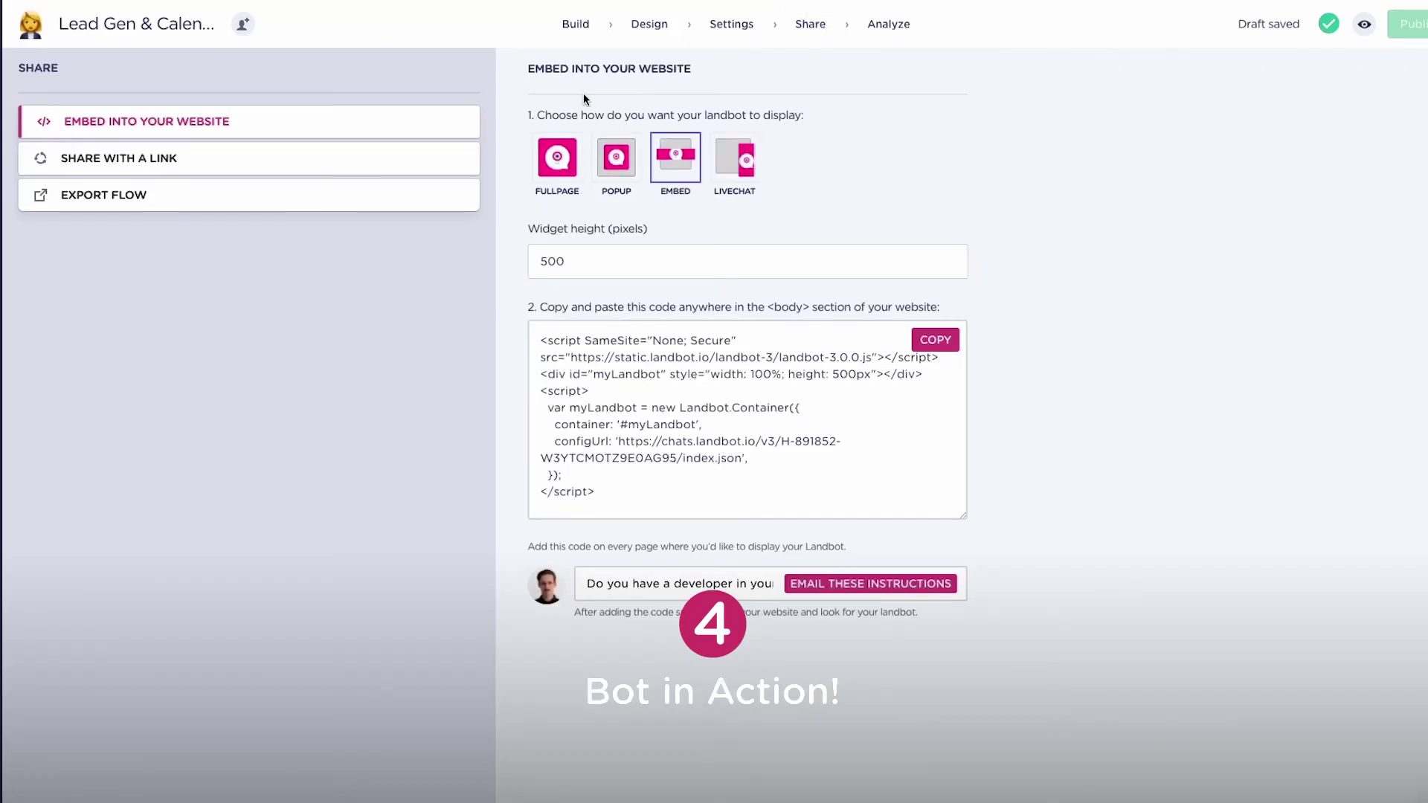
Step: Open the bot through its share link, answer "Yes, please!" to speaking with a sales representative, and write "Hello" in the live chat
{"action": "left_click", "coordinate": [465, 158]}
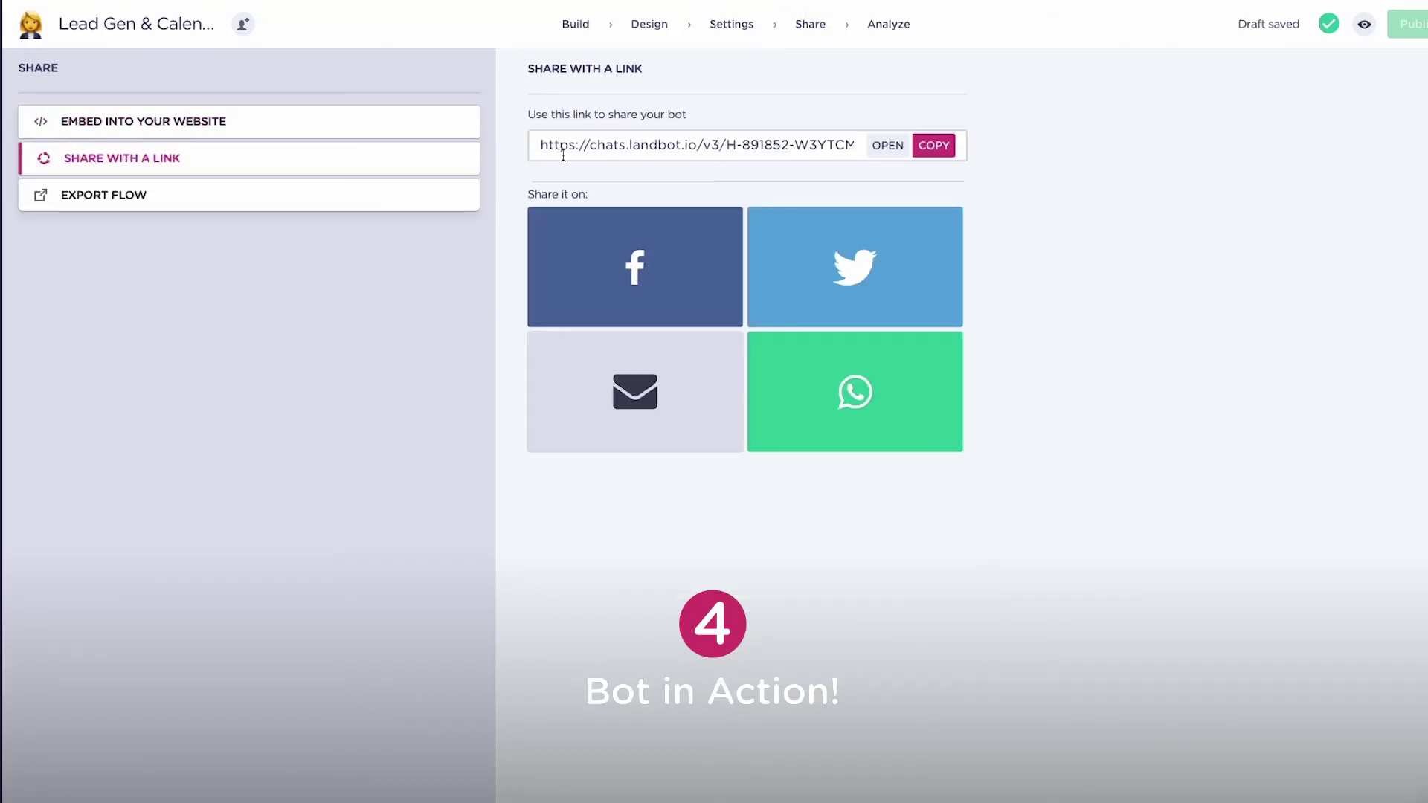
{"action": "left_click", "coordinate": [890, 158]}
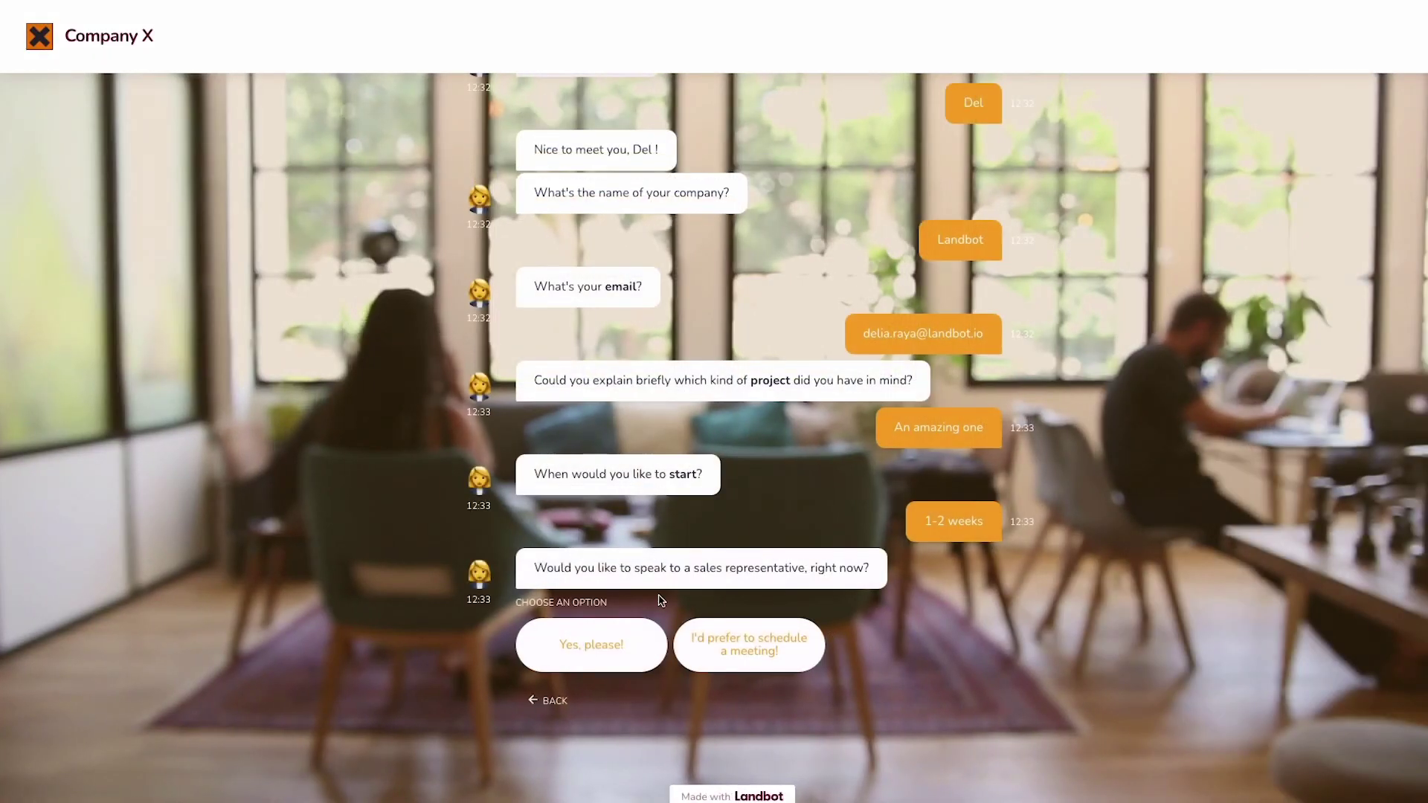
{"action": "left_click", "coordinate": [589, 643]}
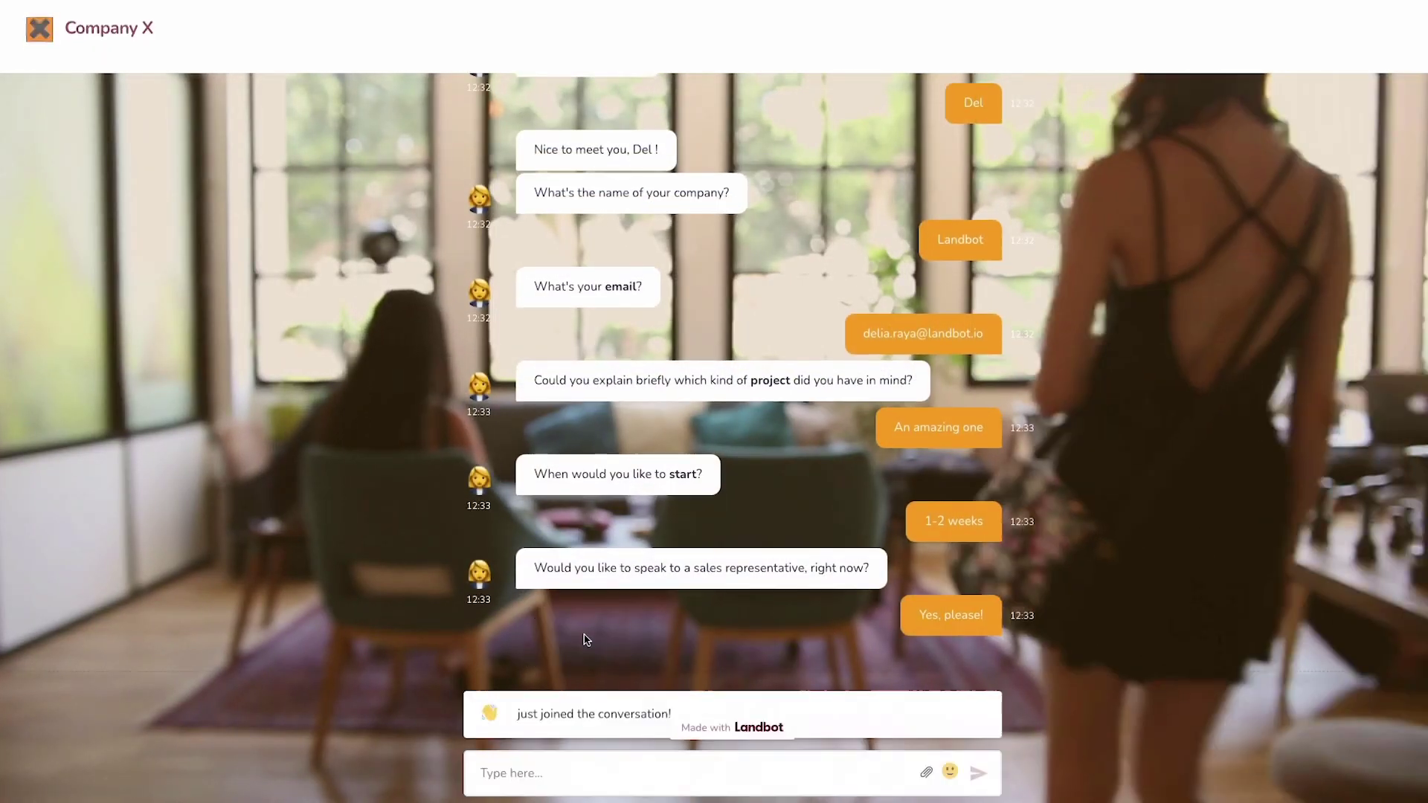
{"action": "type", "text": "H"}
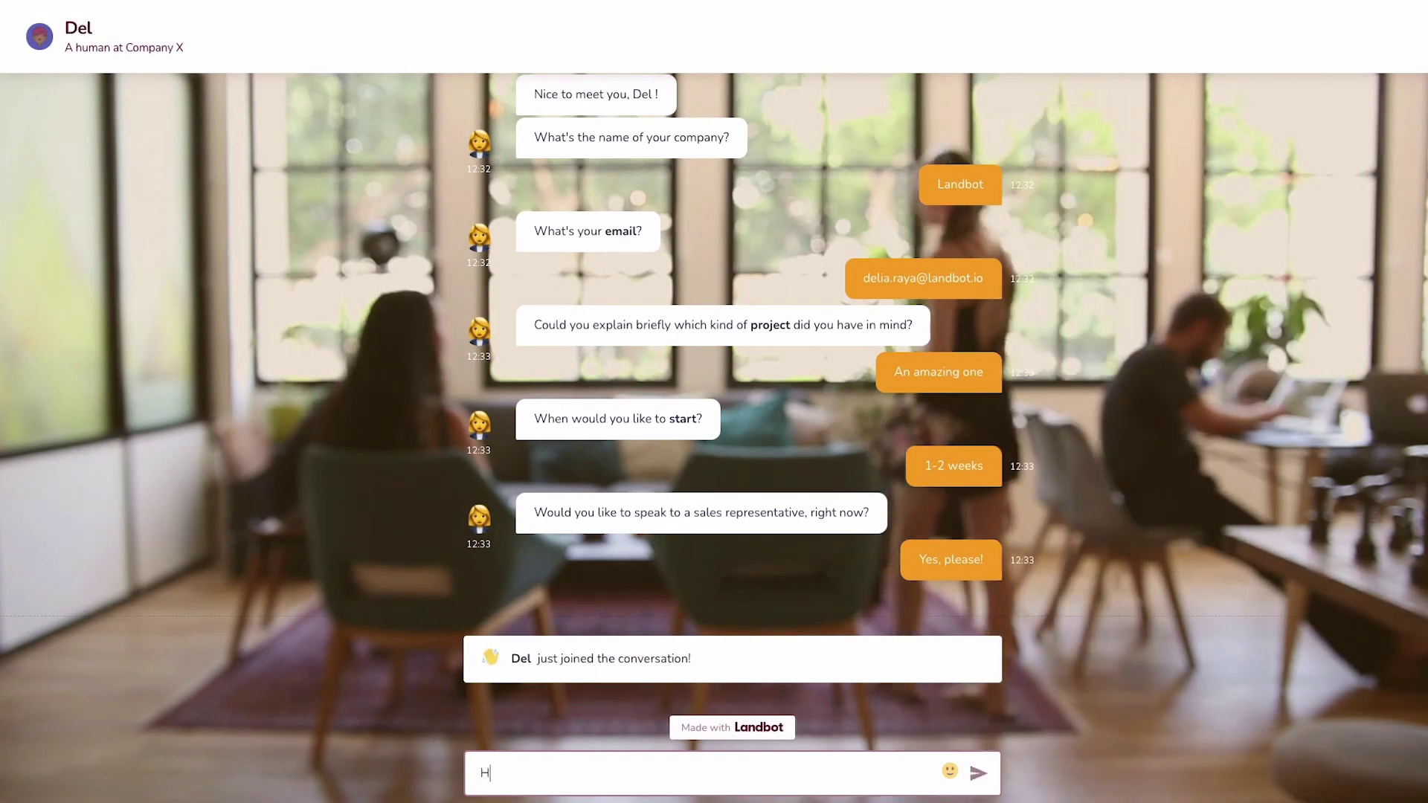
{"action": "type", "text": "ello"}
Step: Test the scheduling path by booking "Meeting with Company X" for 29 April 2021 at 09:45 in the bot's Calendly form
{"action": "left_click", "coordinate": [732, 647]}
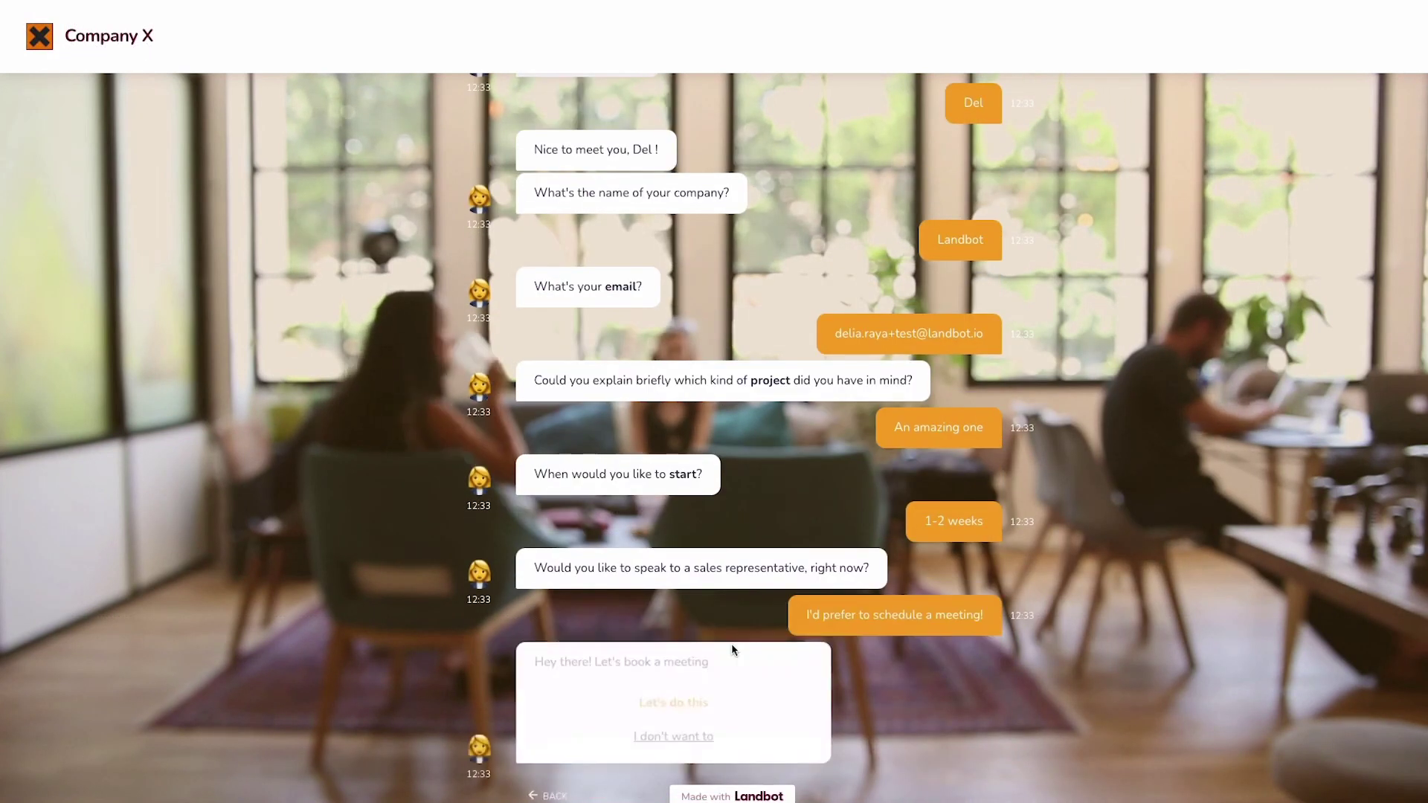
{"action": "left_click", "coordinate": [672, 605]}
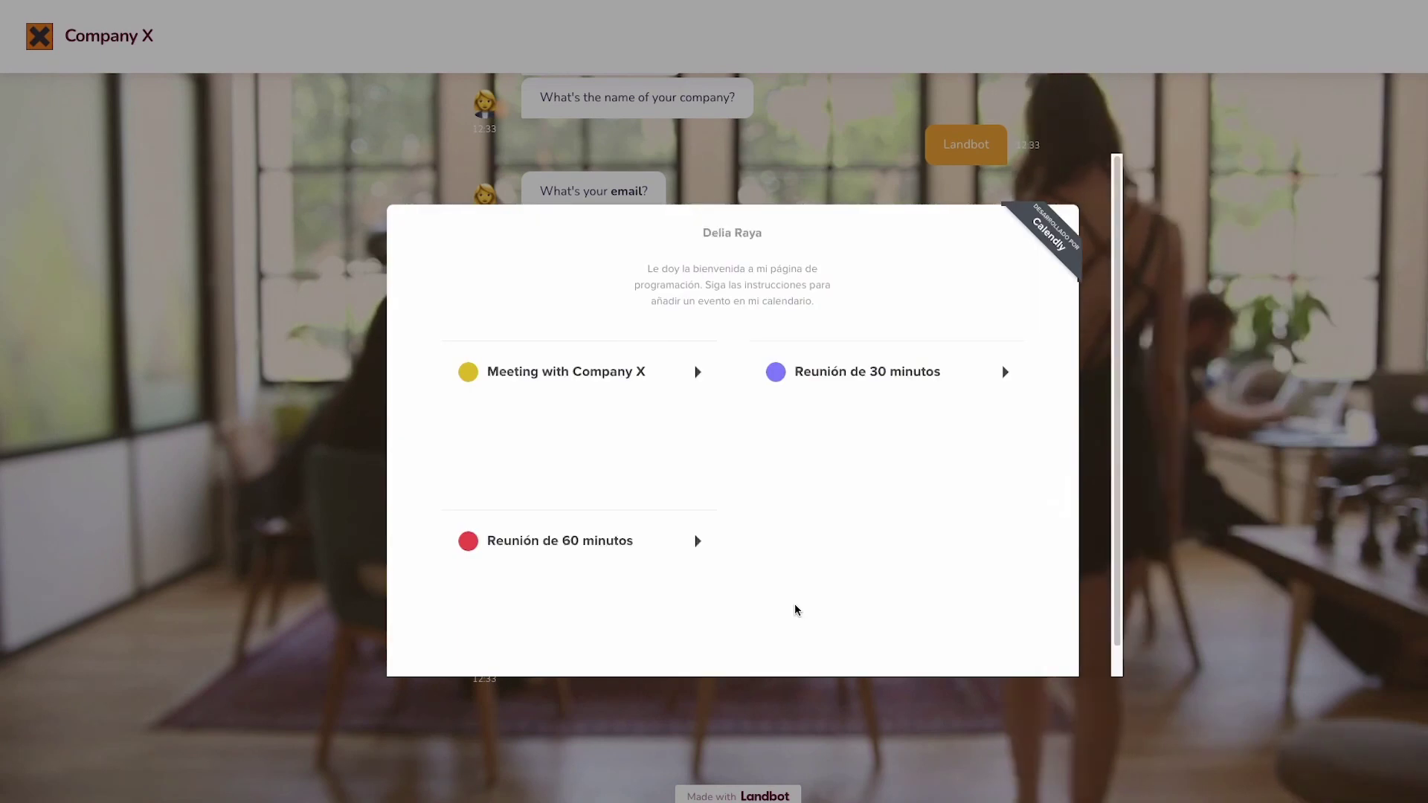
{"action": "left_click", "coordinate": [638, 389]}
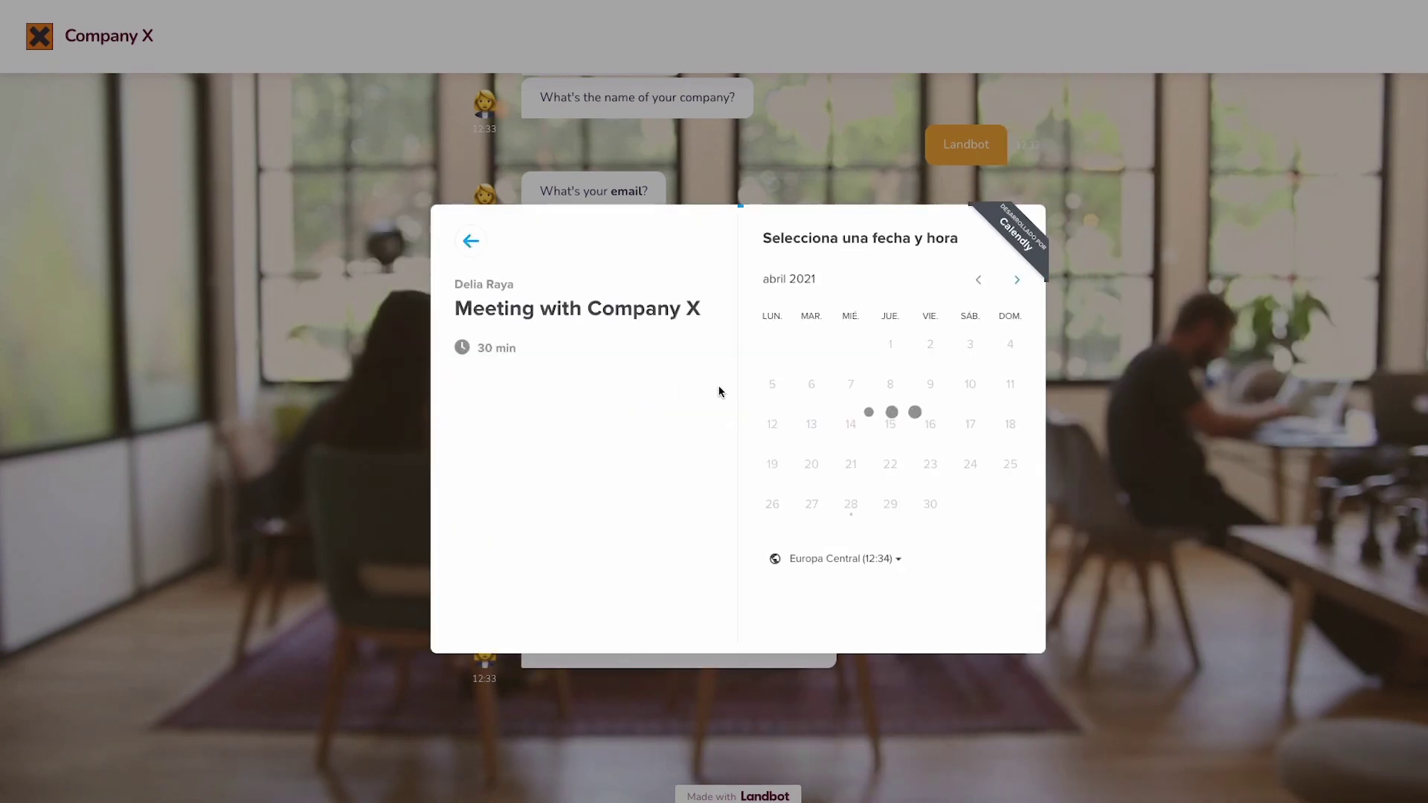
{"action": "left_click", "coordinate": [890, 503]}
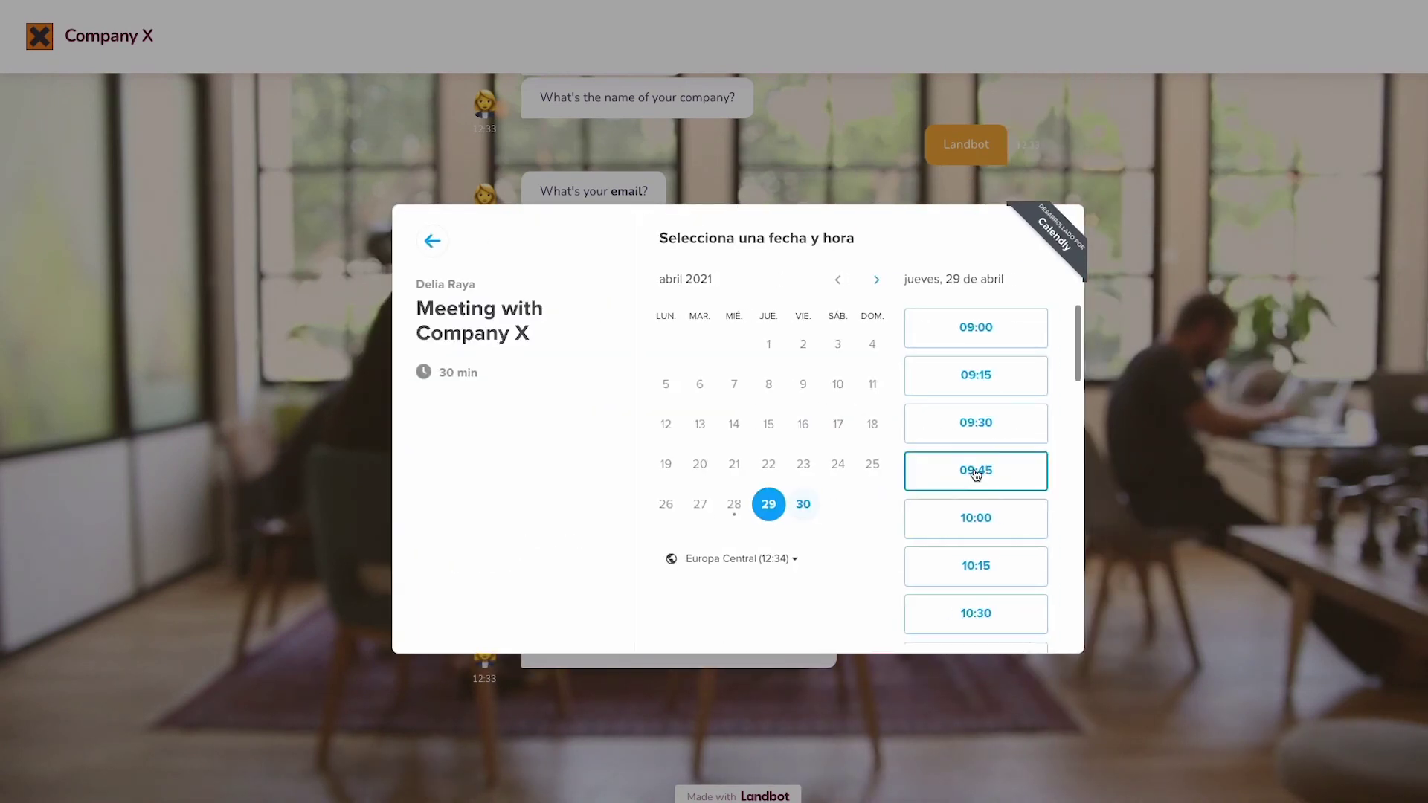
{"action": "left_click", "coordinate": [1013, 474]}
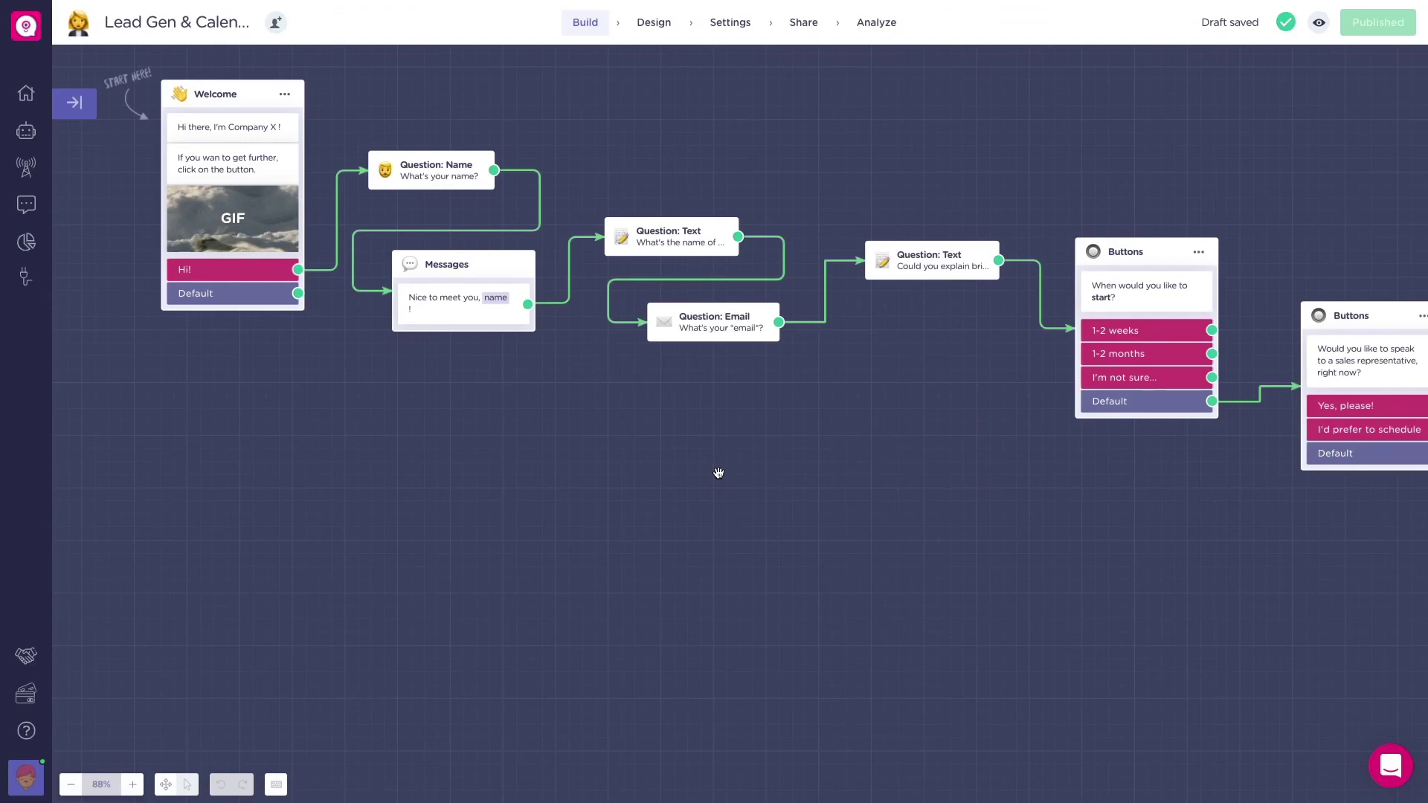
Step: Review the published bot's flow from the opening questions through the takeover, Calendly and notification branches
{"action": "scroll", "coordinate": [719, 473], "scroll_direction": "right", "scroll_amount": 5}
{"action": "scroll", "coordinate": [719, 473], "scroll_direction": "down", "scroll_amount": 1}
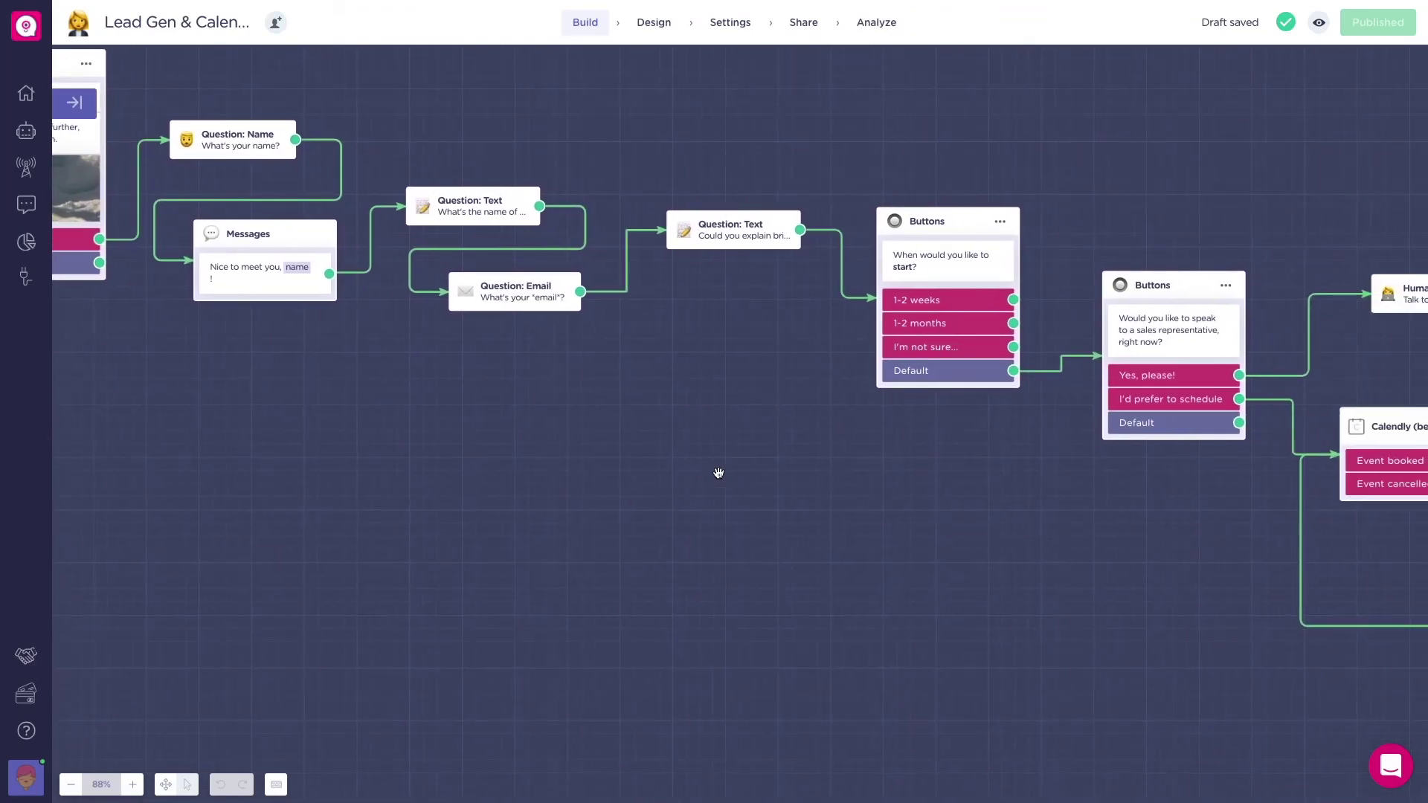
{"action": "scroll", "coordinate": [719, 473], "scroll_direction": "right", "scroll_amount": 13}
{"action": "scroll", "coordinate": [718, 473], "scroll_direction": "down", "scroll_amount": 2}
{"action": "scroll", "coordinate": [719, 473], "scroll_direction": "right", "scroll_amount": 7}
{"action": "scroll", "coordinate": [718, 473], "scroll_direction": "down", "scroll_amount": 1}
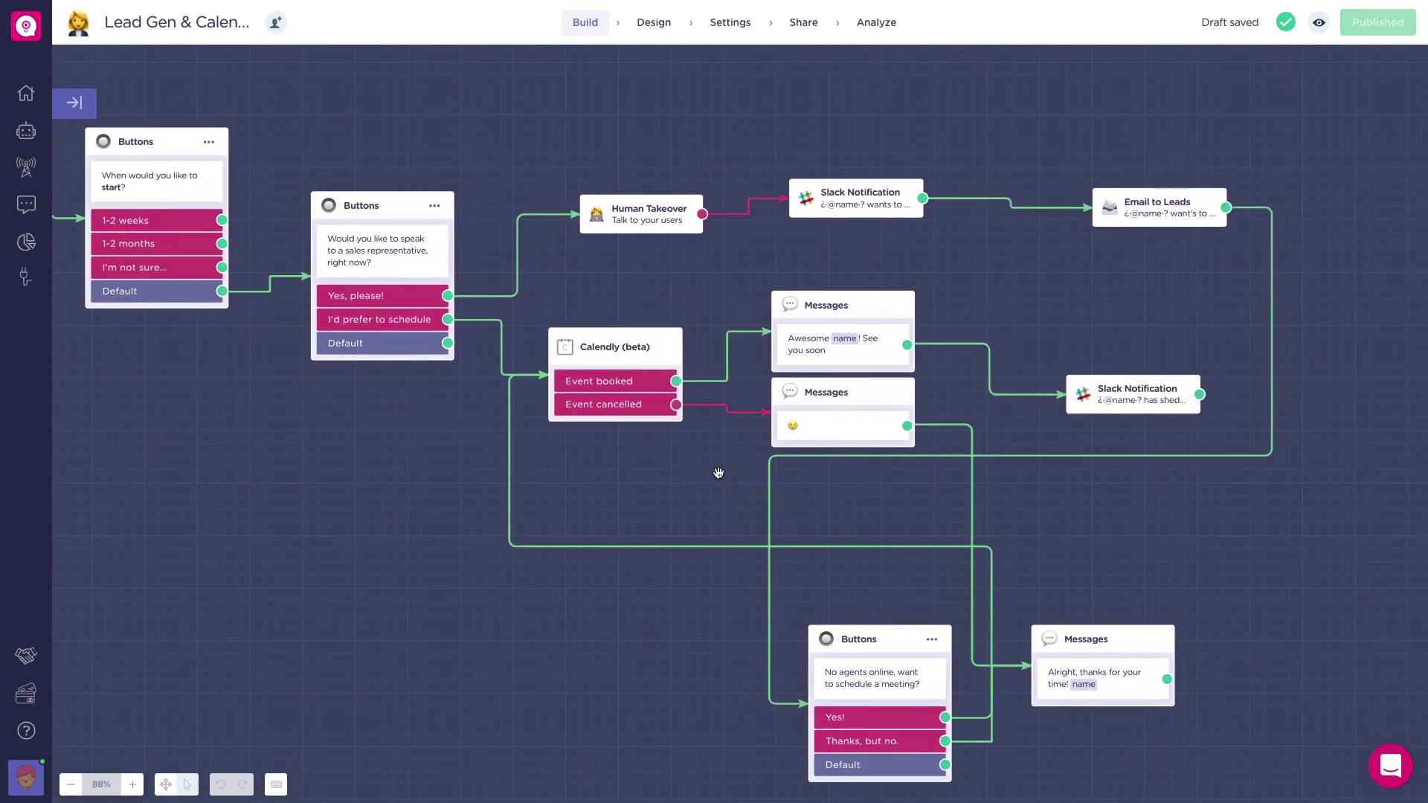